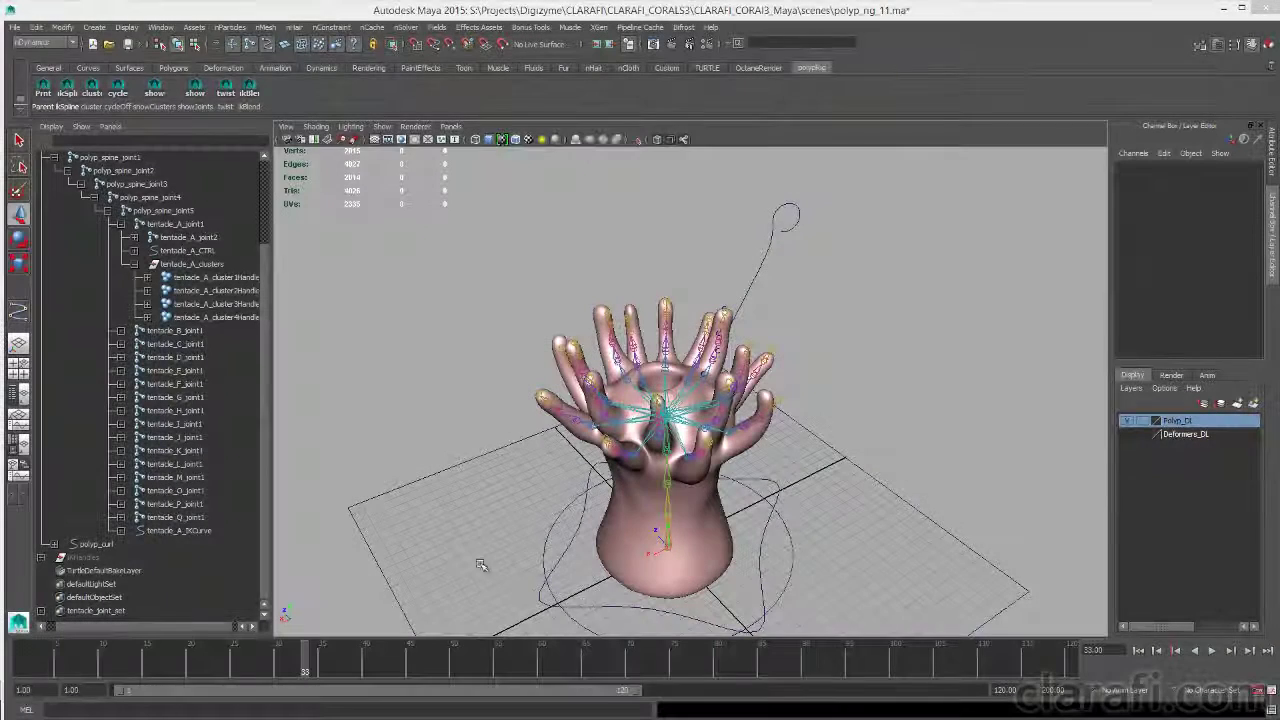
# - Test polyp_master_XFORM by translating it to about 3.7 in X, scaling it to about 0.88 and rotating it freely
pyautogui.moveTo(688, 503)
pyautogui.keyDown('alt'); pyautogui.mouseDown()
pyautogui.moveTo(690, 472)
pyautogui.moveTo(679, 512)
pyautogui.mouseUp(); pyautogui.keyUp('alt')
pyautogui.click(675, 489)
pyautogui.keyDown('alt'); pyautogui.moveTo(903, 532); pyautogui.dragTo(849, 512, button='middle'); pyautogui.keyUp('alt')
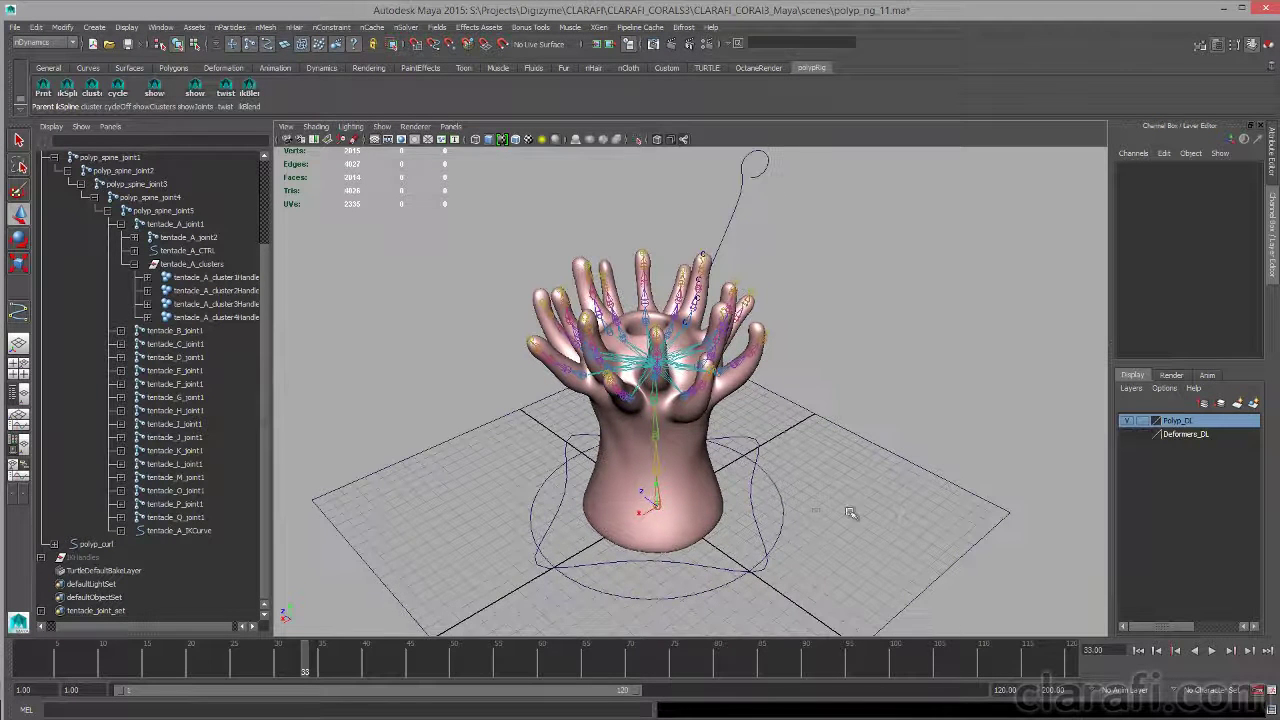
pyautogui.click(787, 527)
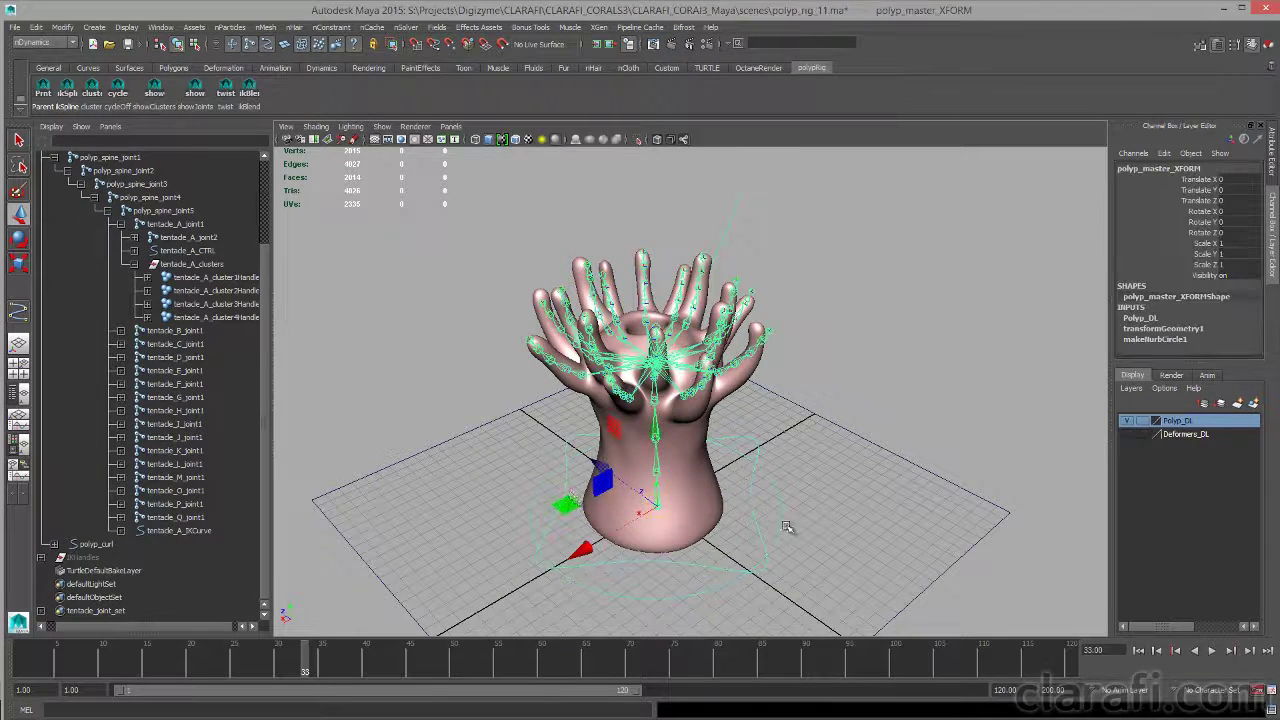
pyautogui.scroll(3, 266, 250)
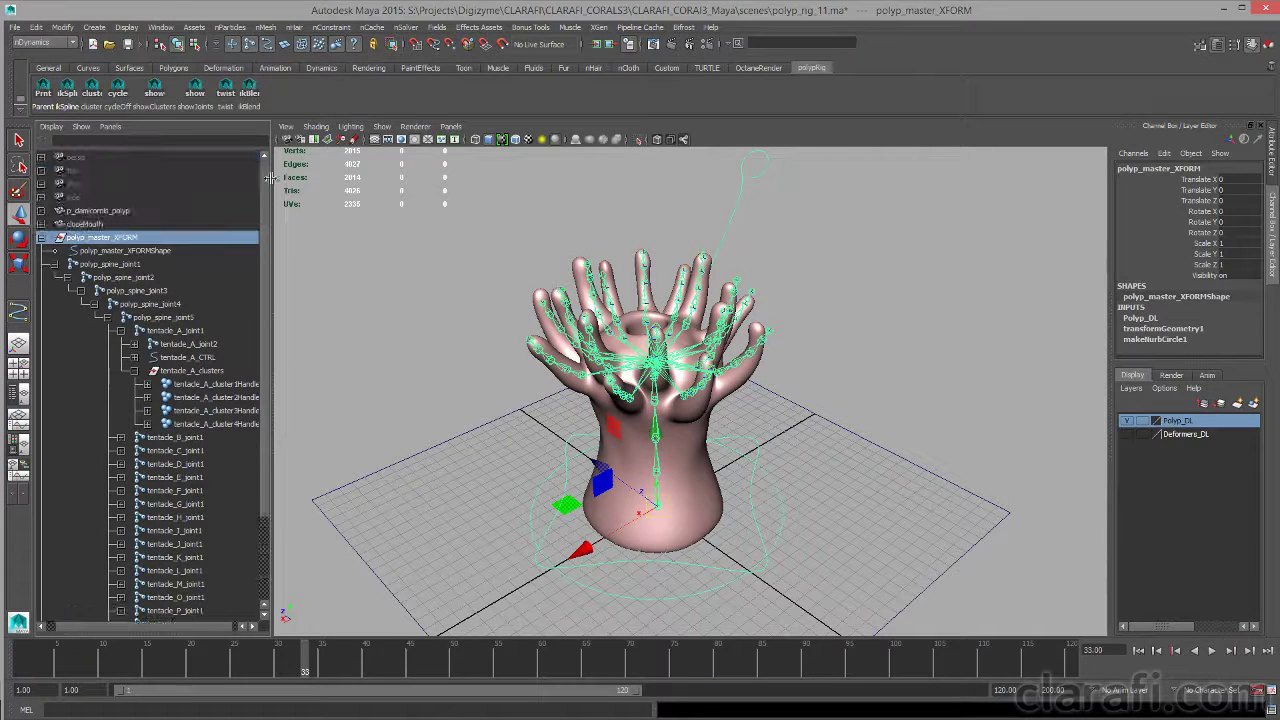
pyautogui.keyDown('alt'); pyautogui.moveTo(795, 530); pyautogui.dragTo(611, 512, button='right'); pyautogui.keyUp('alt')
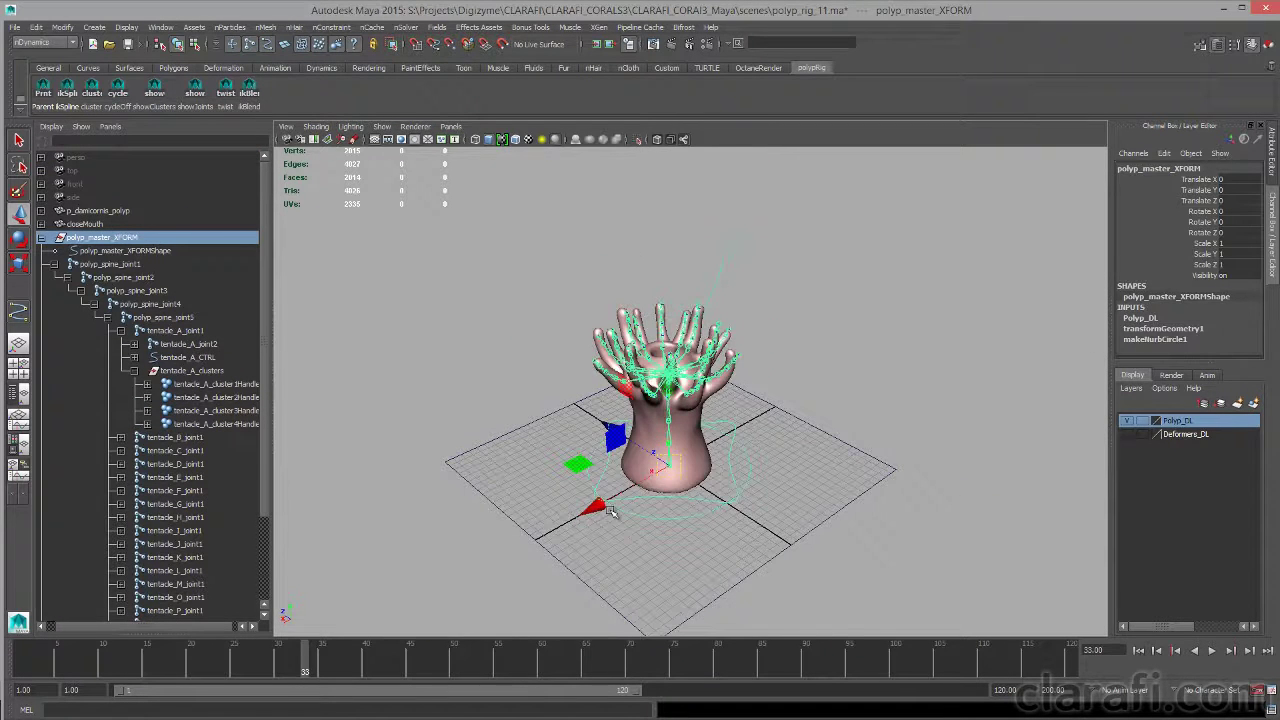
pyautogui.moveTo(616, 493); pyautogui.dragTo(578, 520)
pyautogui.press('r')
pyautogui.press('e')
pyautogui.moveTo(660, 522); pyautogui.dragTo(550, 414)
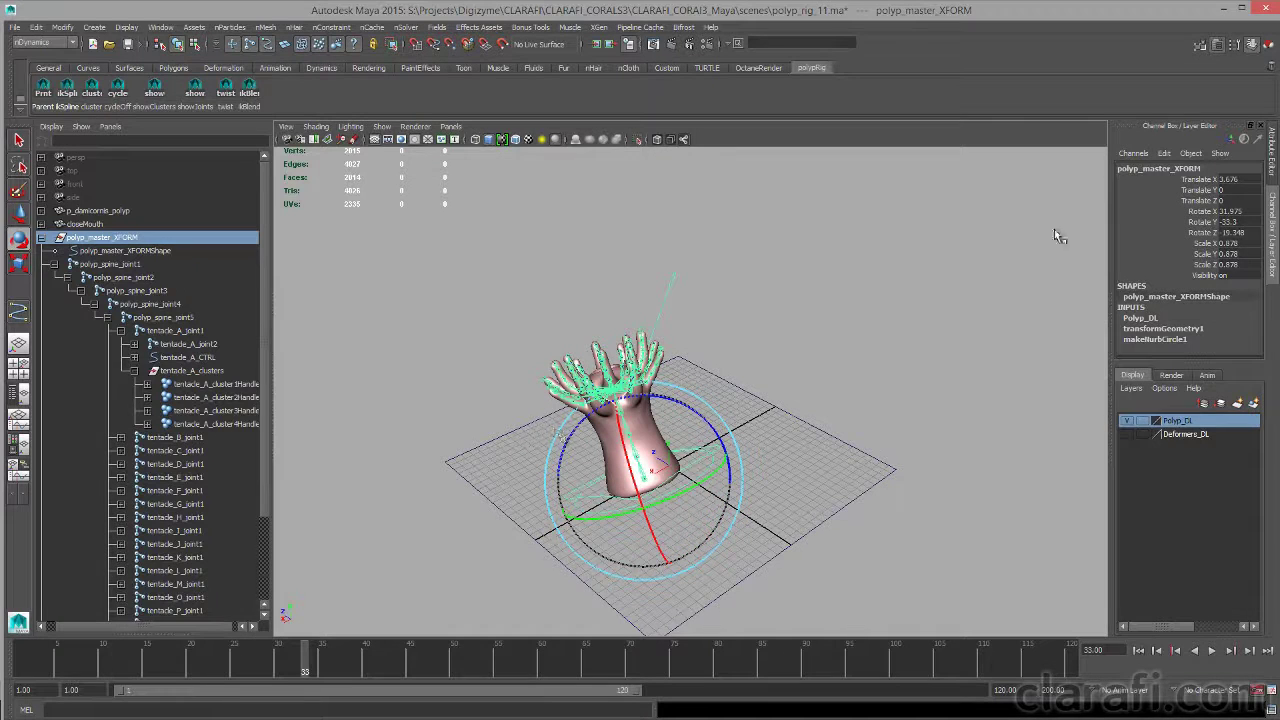
# - Reset polyp_master_XFORM's translation and rotation values to 0 and its scale values to 1
pyautogui.keyDown('shift'); pyautogui.click(1240, 233); pyautogui.keyUp('shift')
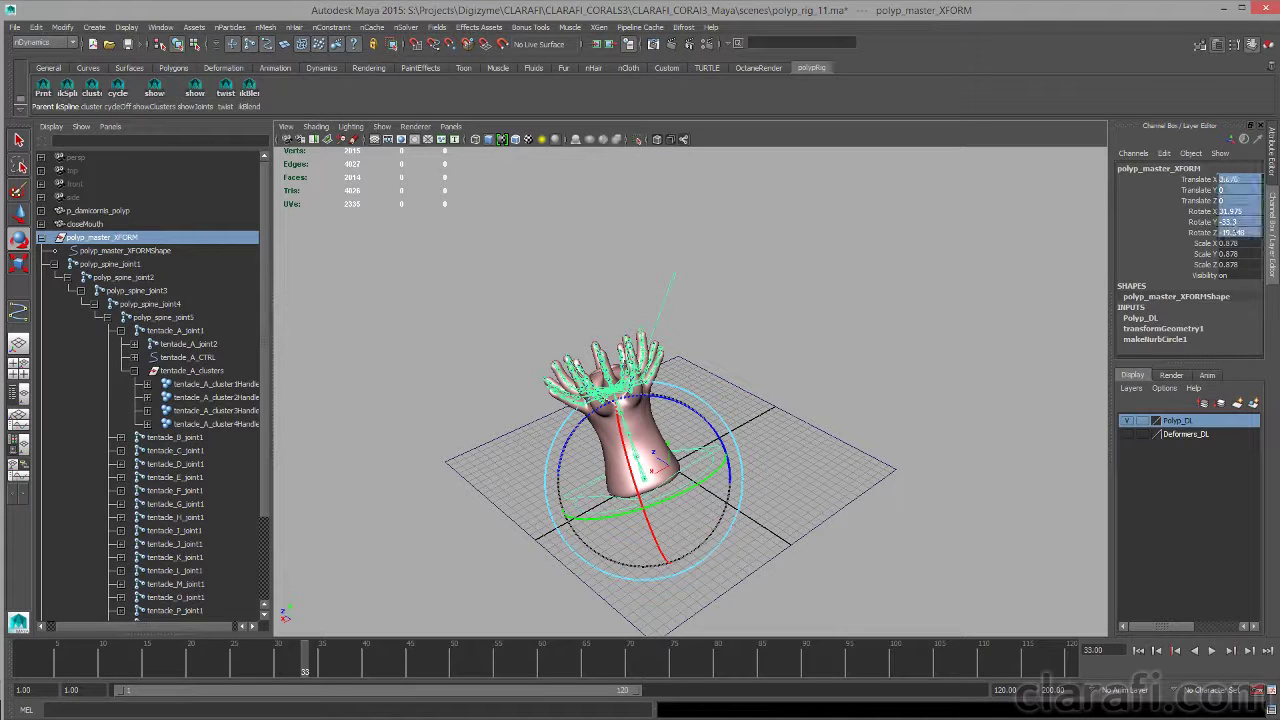
pyautogui.write('0')
pyautogui.press('Return')
pyautogui.moveTo(1231, 243); pyautogui.dragTo(1231, 265)
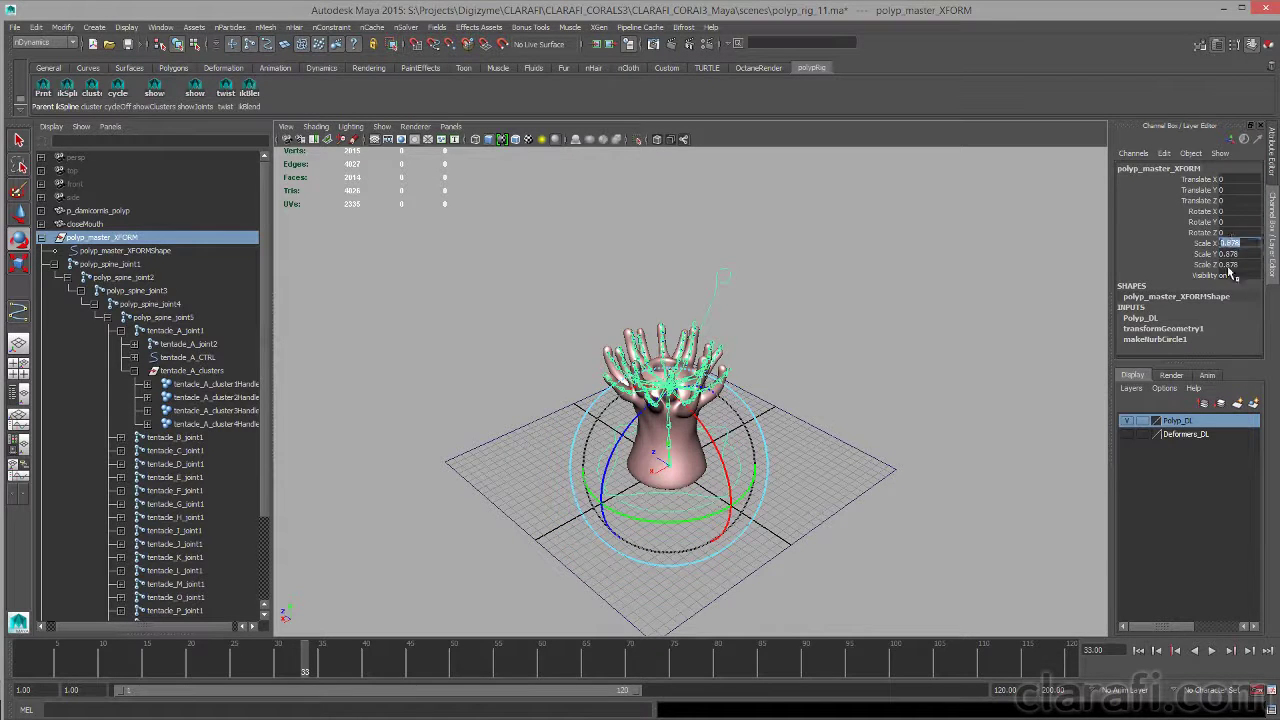
pyautogui.write('1')
pyautogui.press('Return')
# - Rotate the polyp_curl control freely around several axes to bend the polyp's spine over
pyautogui.keyDown('alt'); pyautogui.moveTo(797, 291); pyautogui.dragTo(828, 435); pyautogui.keyUp('alt')
pyautogui.click(795, 414)
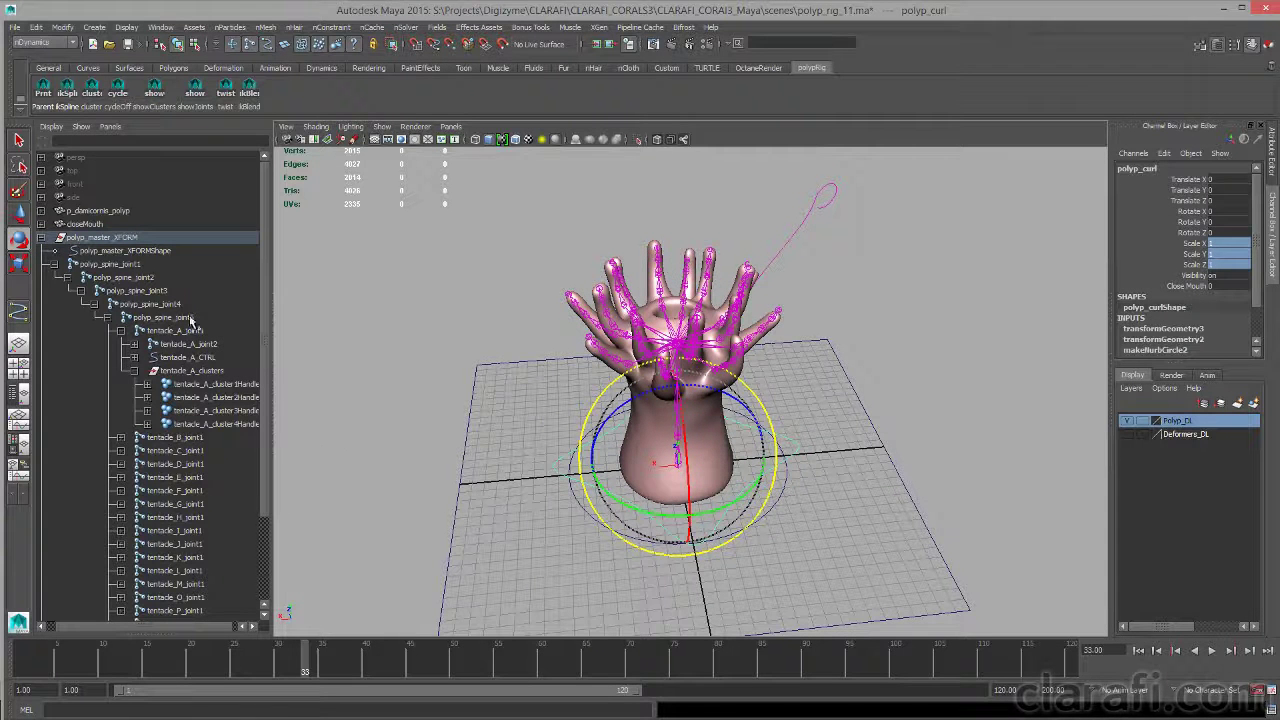
pyautogui.press('f')
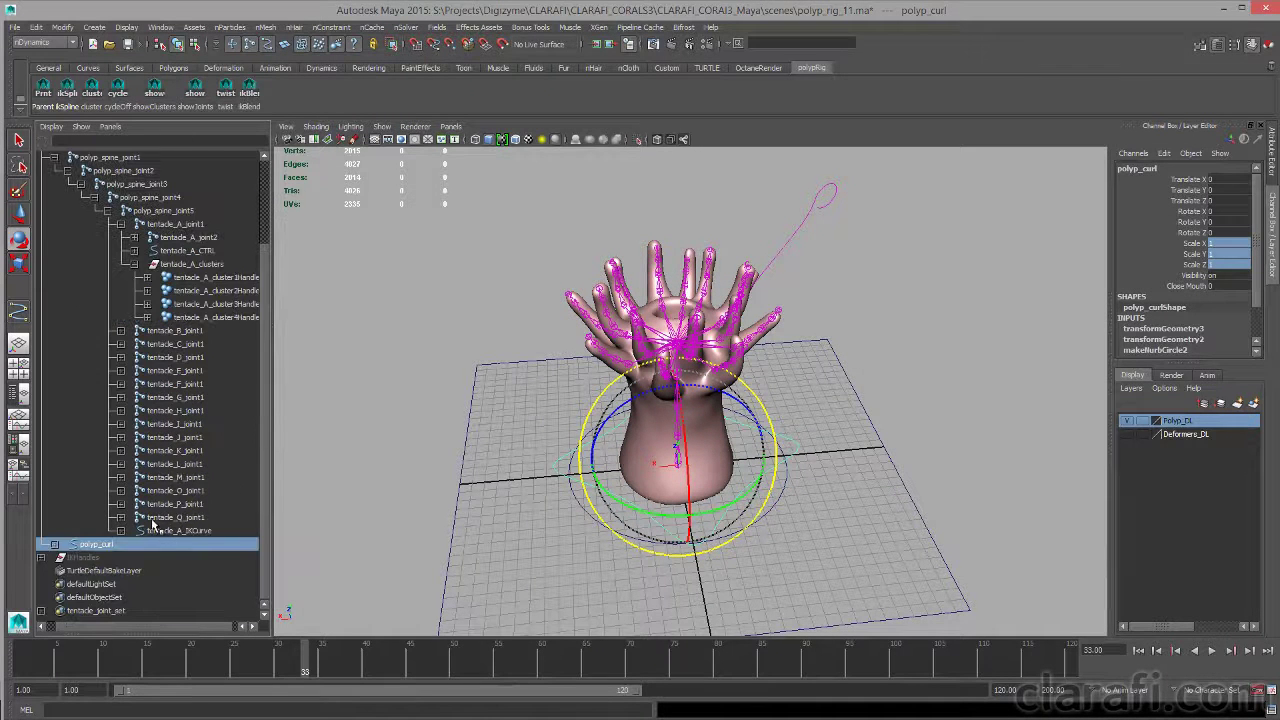
pyautogui.keyDown('alt'); pyautogui.moveTo(842, 461); pyautogui.dragTo(820, 450); pyautogui.keyUp('alt')
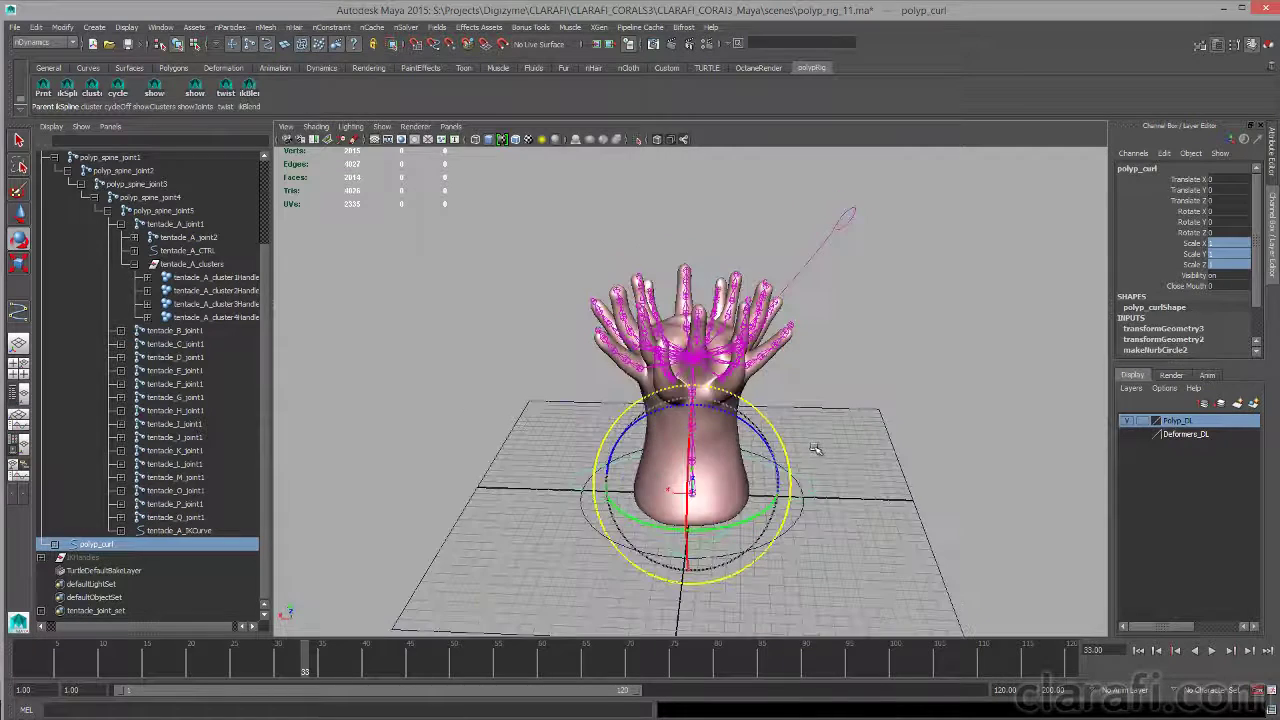
pyautogui.moveTo(745, 422); pyautogui.dragTo(730, 540)
# - Reset polyp_curl's X, Y and Z rotation to 0
pyautogui.moveTo(1190, 211); pyautogui.dragTo(1190, 232)
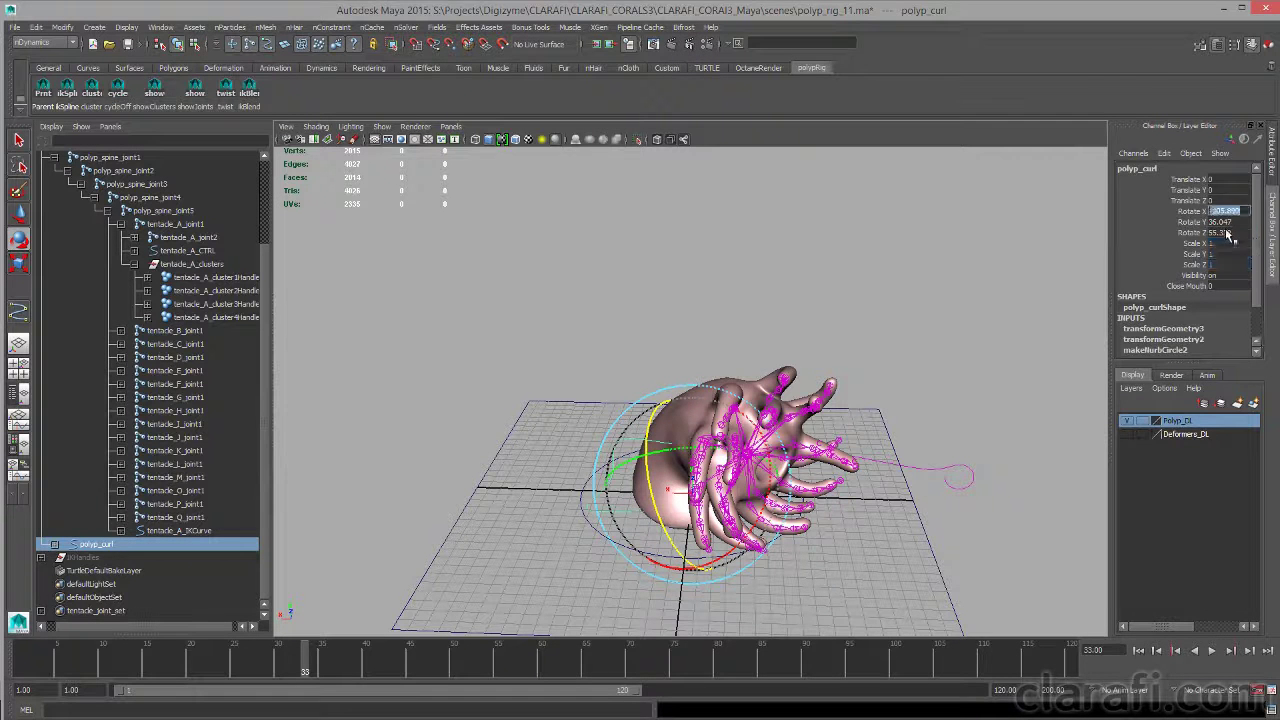
pyautogui.write('0')
pyautogui.press('Return')
# - Test the tentacle curl by translating polyp_curl down to -1 in Y and back up
pyautogui.keyDown('alt'); pyautogui.moveTo(789, 382); pyautogui.dragTo(745, 410); pyautogui.keyUp('alt')
pyautogui.press('w')
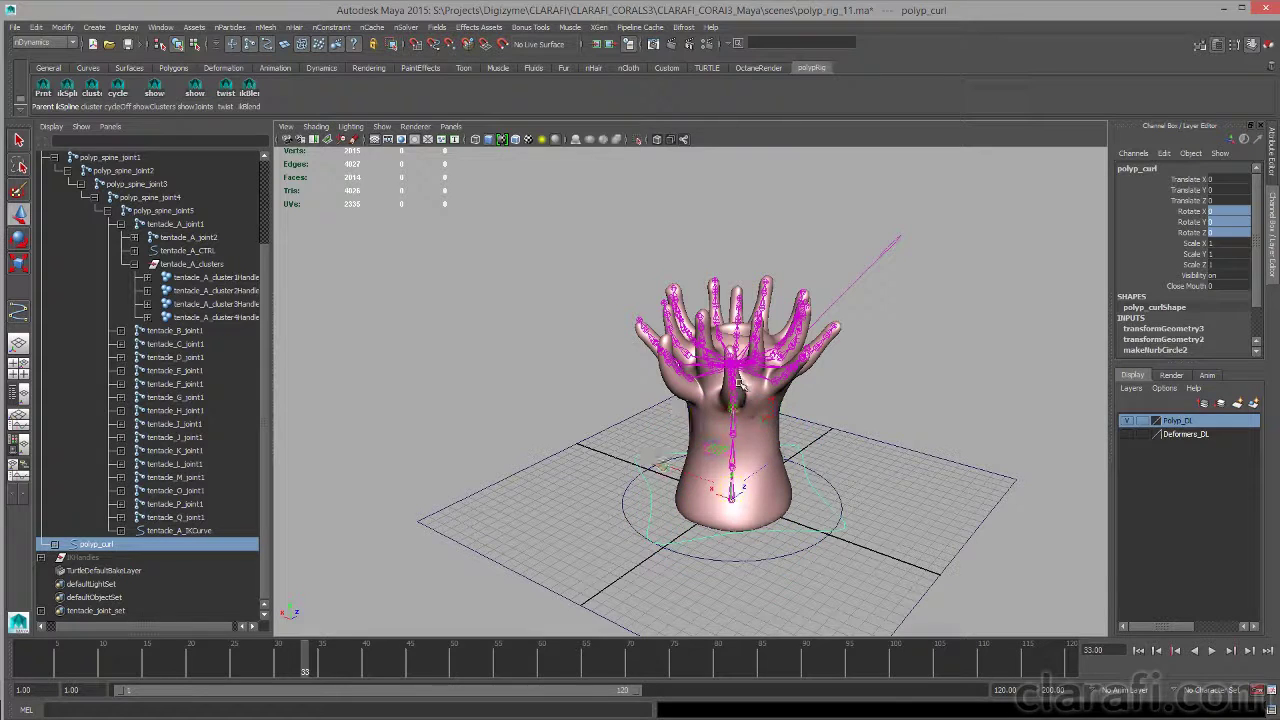
pyautogui.moveTo(740, 383); pyautogui.dragTo(744, 414, button='middle')
pyautogui.keyDown('alt'); pyautogui.moveTo(815, 347); pyautogui.dragTo(846, 407); pyautogui.keyUp('alt')
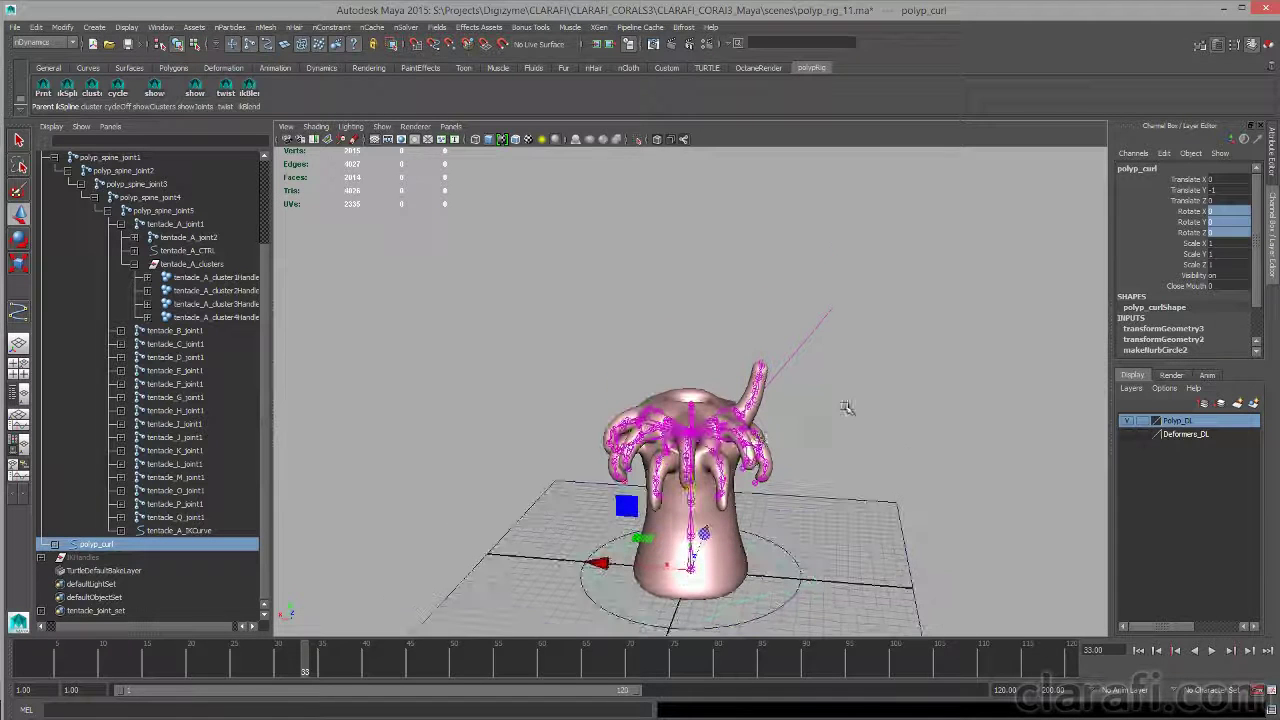
pyautogui.moveTo(692, 500); pyautogui.dragTo(769, 530, button='middle')
# - Set IKBlend on tentacle_A_CTRL to 0
pyautogui.keyDown('alt'); pyautogui.moveTo(769, 530); pyautogui.dragTo(897, 403); pyautogui.keyUp('alt')
pyautogui.keyDown('alt'); pyautogui.moveTo(851, 240); pyautogui.dragTo(854, 286); pyautogui.keyUp('alt')
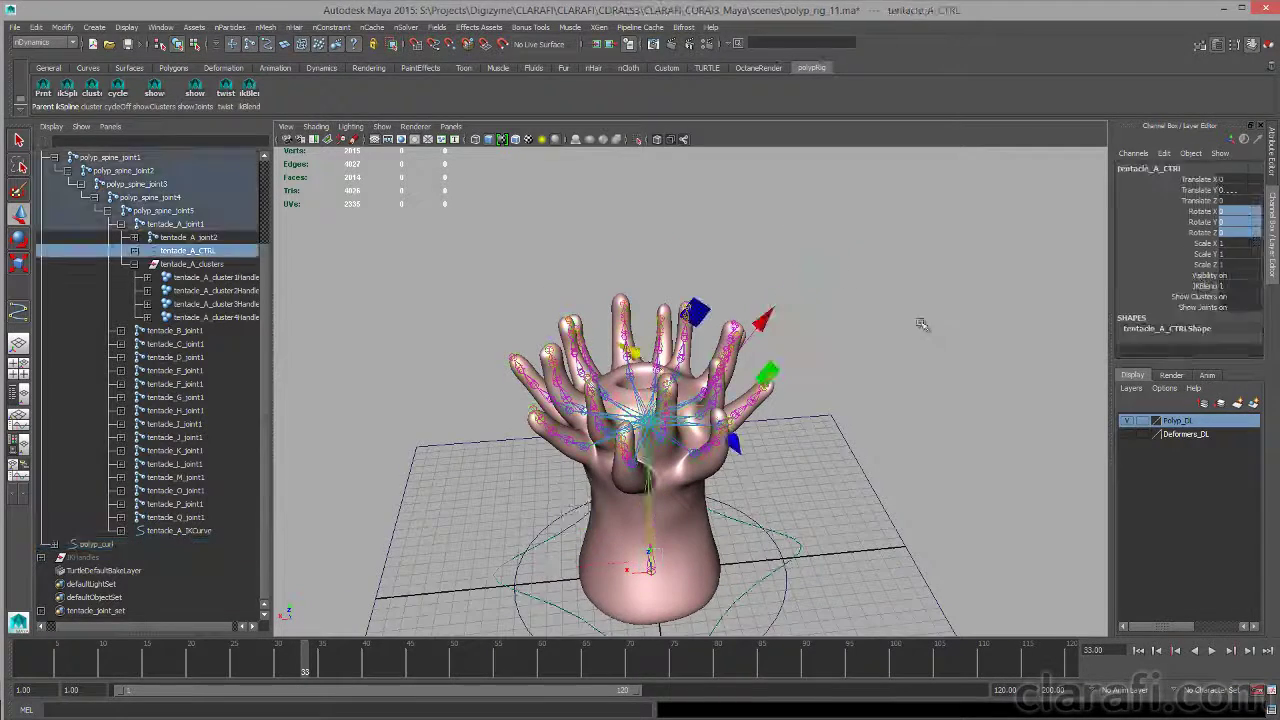
pyautogui.keyDown('alt'); pyautogui.moveTo(921, 323); pyautogui.dragTo(1238, 321); pyautogui.keyUp('alt')
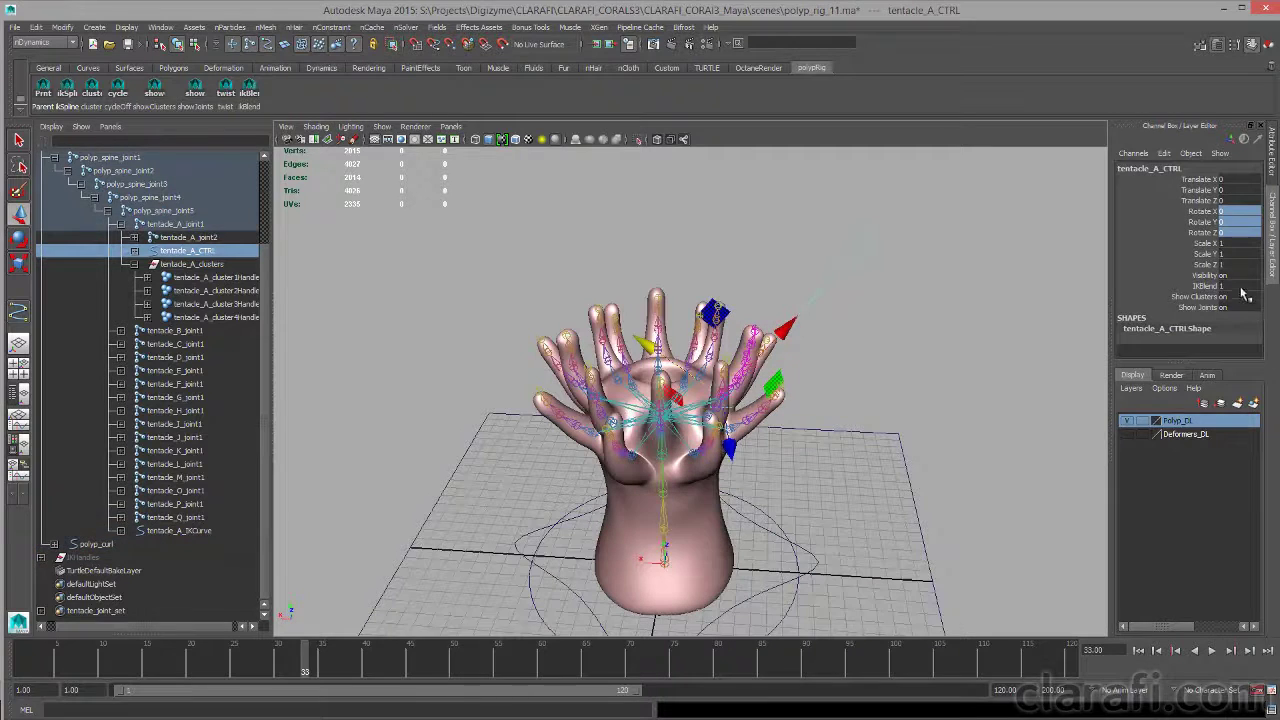
pyautogui.click(1245, 286)
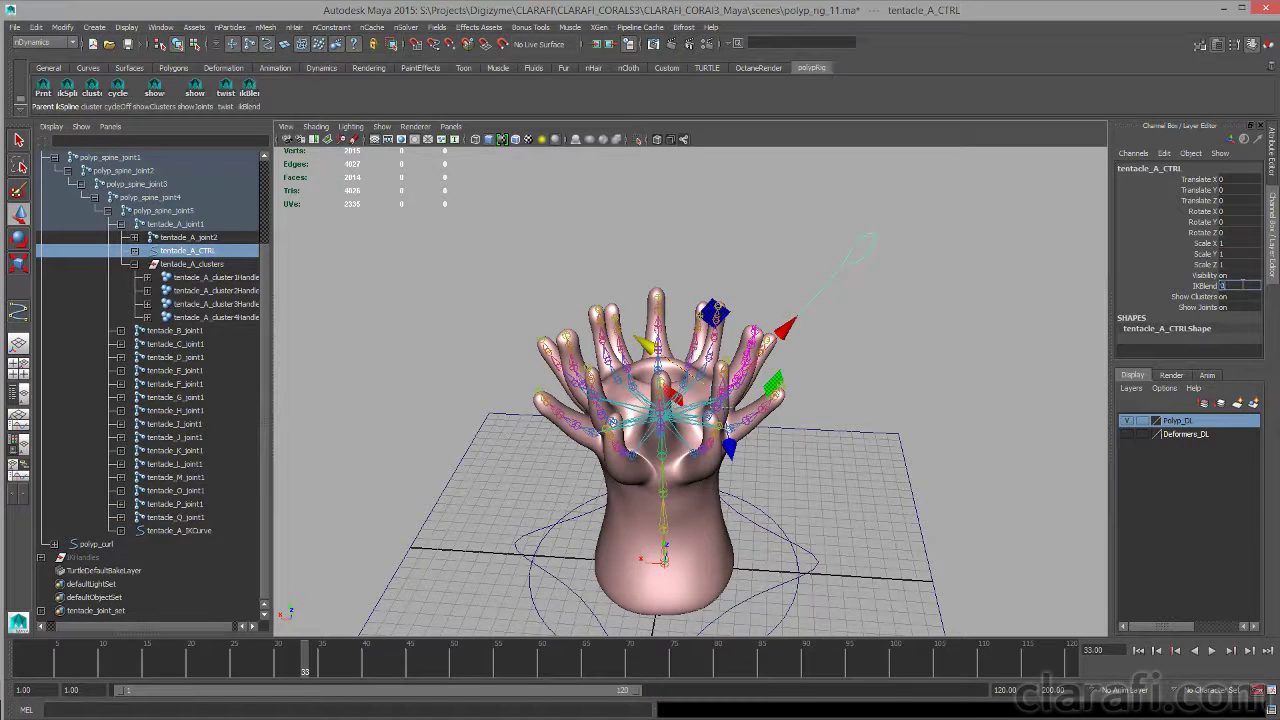
pyautogui.write('0')
pyautogui.press('Return')
# - Lower polyp_curl to about -0.6 in Y to curl the tentacles outward
pyautogui.keyDown('alt'); pyautogui.moveTo(734, 422); pyautogui.dragTo(648, 430); pyautogui.keyUp('alt')
pyautogui.click(744, 541)
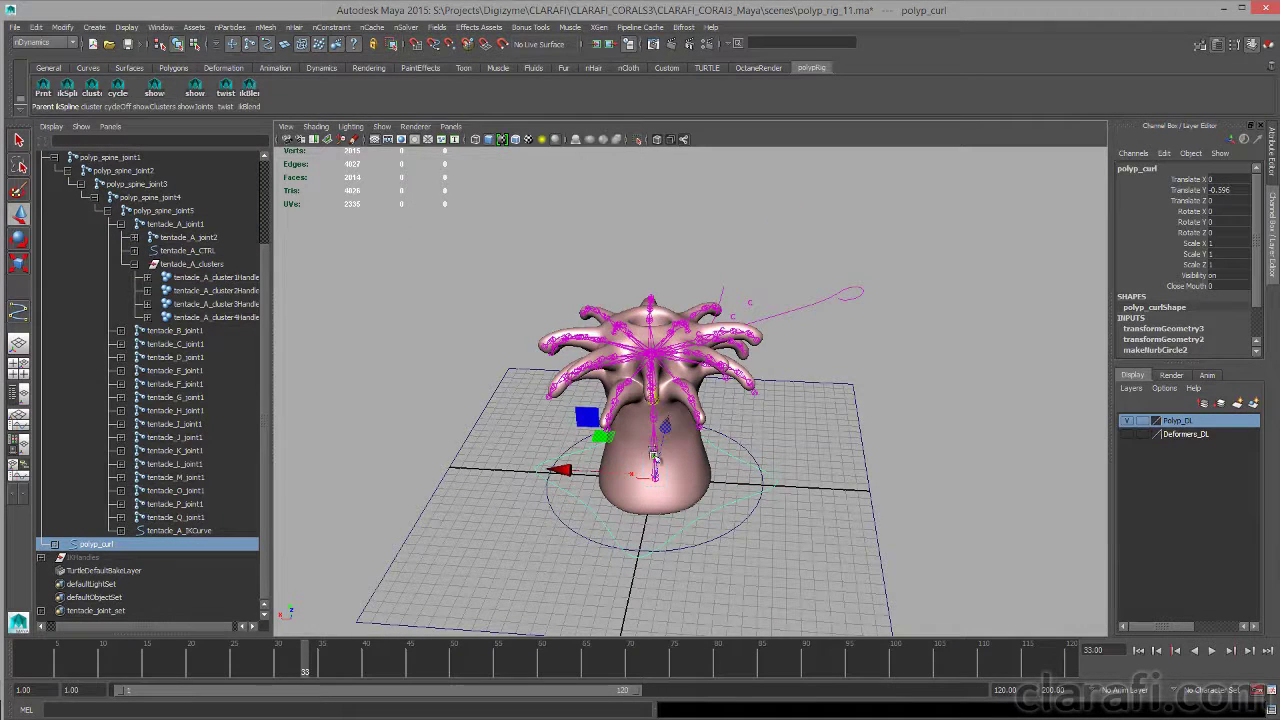
pyautogui.press('e')
pyautogui.moveTo(705, 462); pyautogui.dragTo(726, 490)
# - Set IKBlend on tentacle_A_CTRL to 0.5
pyautogui.click(792, 335)
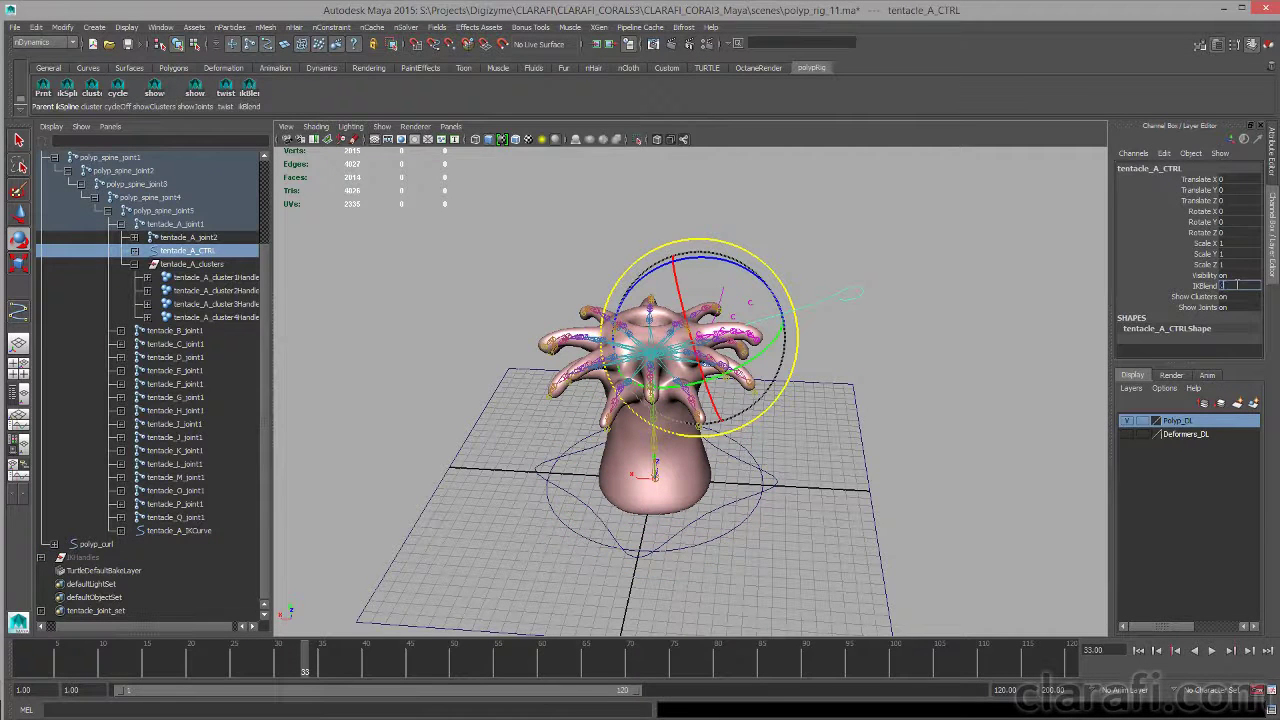
pyautogui.write('0.5')
pyautogui.press('Return')
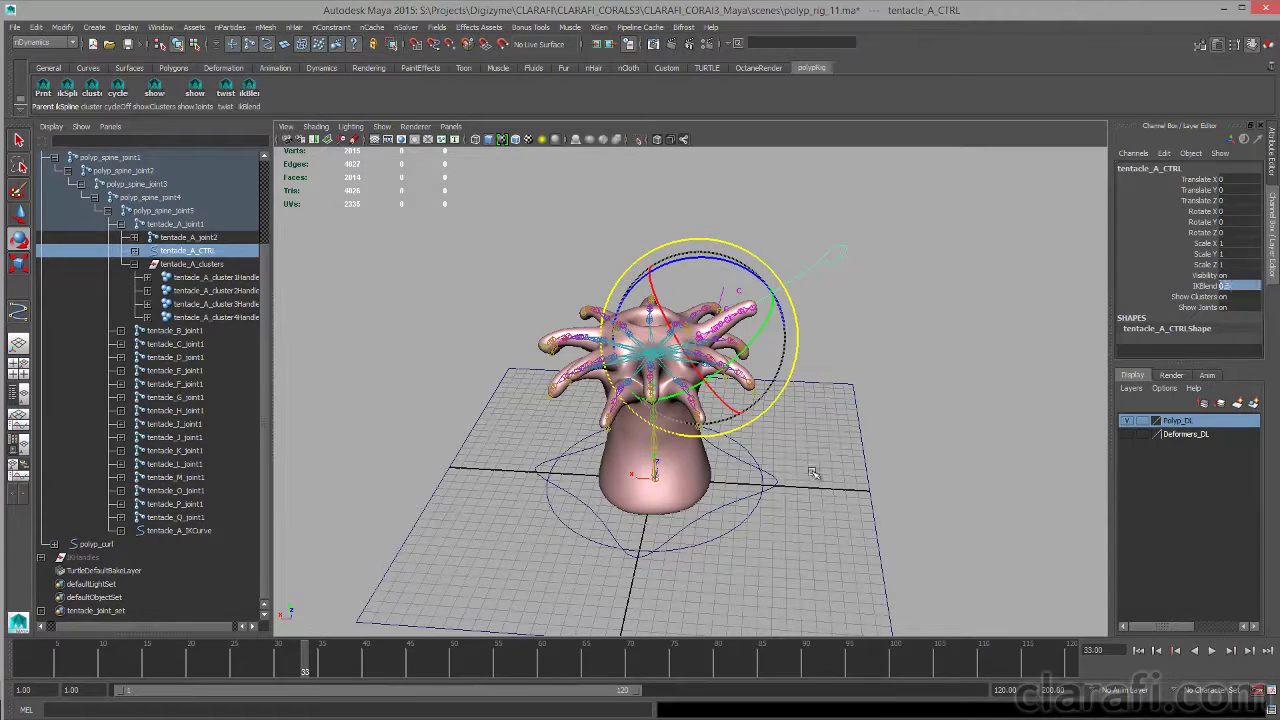
# - Move polyp_curl to about -0.47 in Y to test tentacle A's partial blend
pyautogui.click(800, 478)
pyautogui.moveTo(782, 482); pyautogui.dragTo(656, 445)
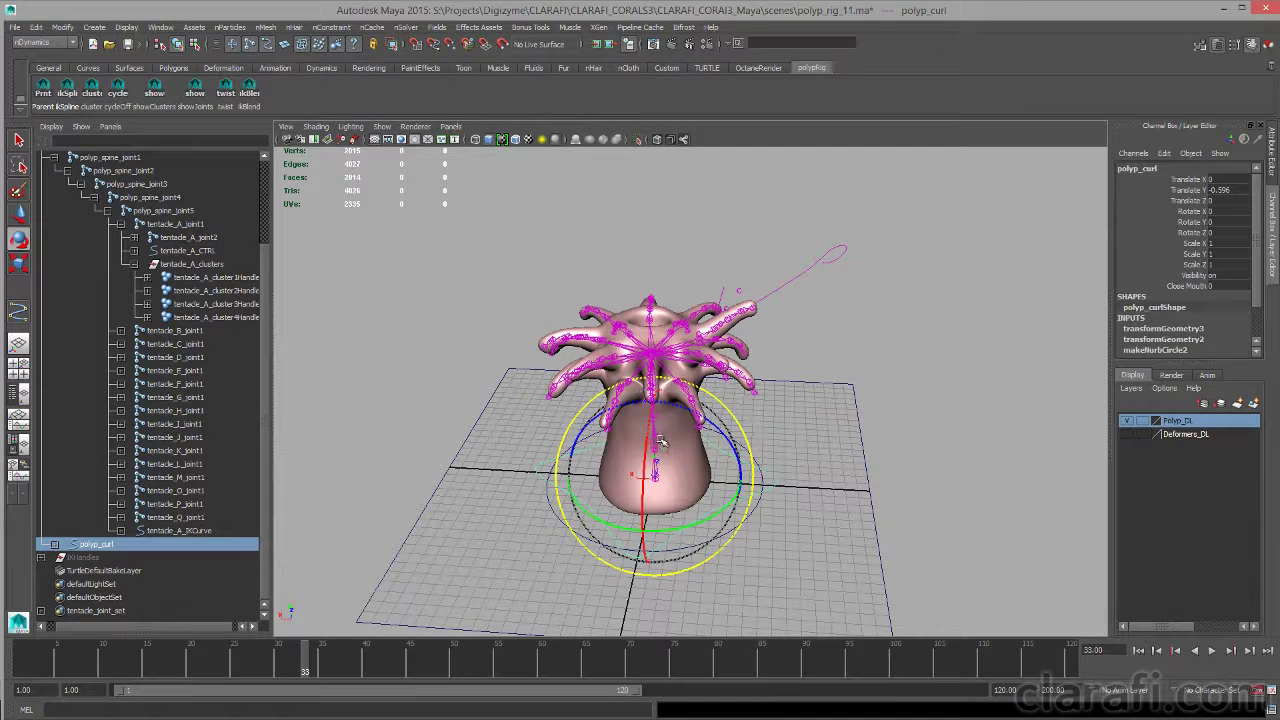
pyautogui.press('w')
pyautogui.moveTo(660, 441); pyautogui.dragTo(660, 380, button='middle')
pyautogui.keyDown('alt'); pyautogui.moveTo(660, 380); pyautogui.dragTo(828, 396); pyautogui.keyUp('alt')
# - Set IKBlend on tentacle_A_CTRL to 1
pyautogui.click(186, 250)
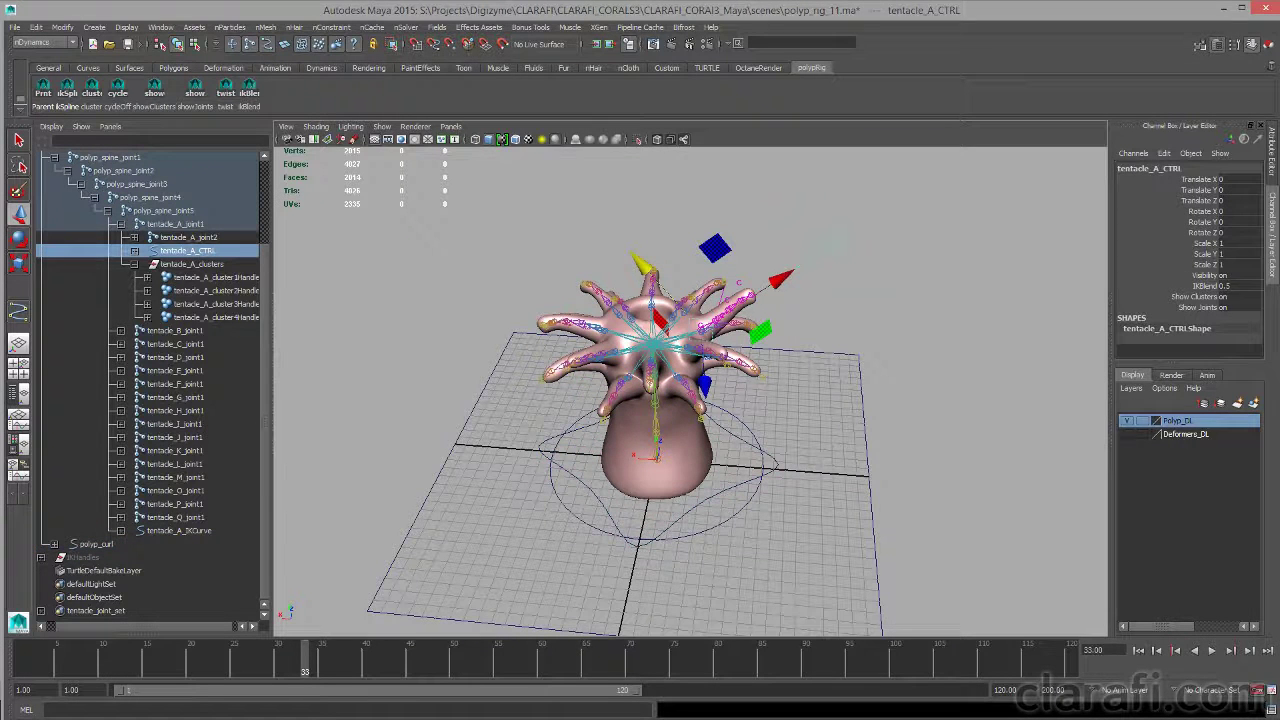
pyautogui.write('0')
pyautogui.press('Return')
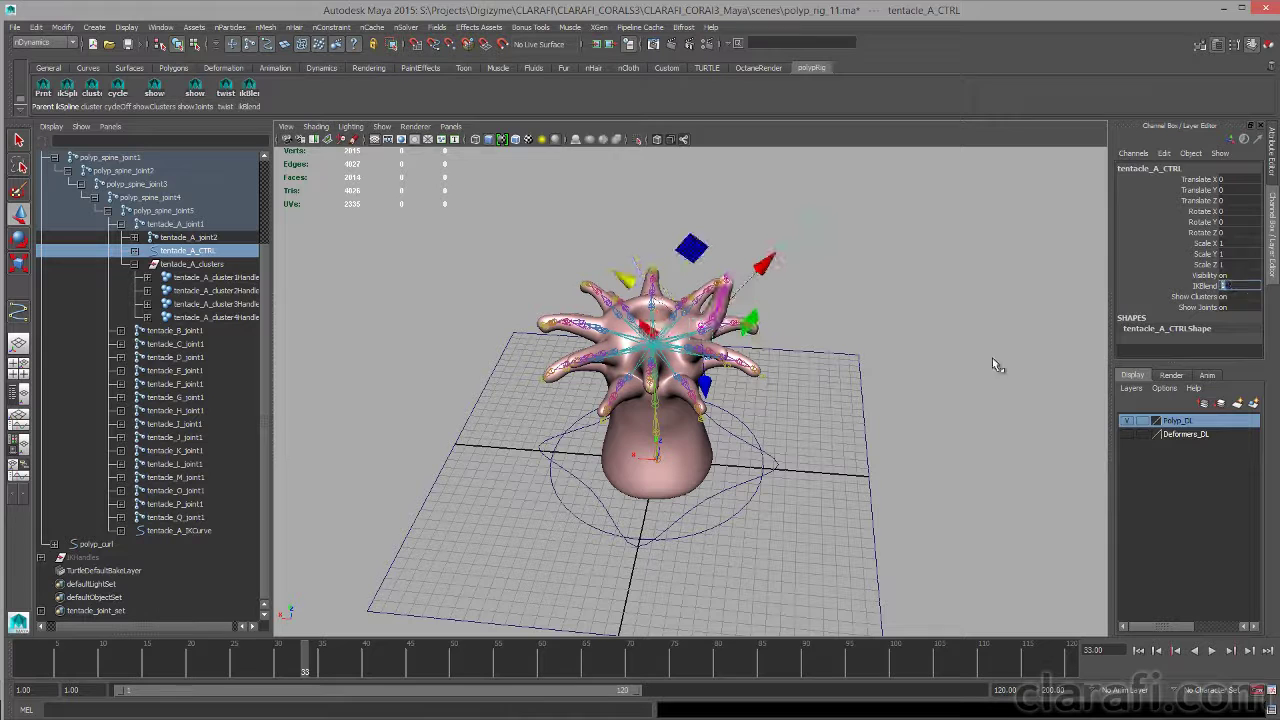
pyautogui.write('1')
pyautogui.press('Return')
# - Reset polyp_curl's X, Y and Z translation to 0
pyautogui.click(783, 470)
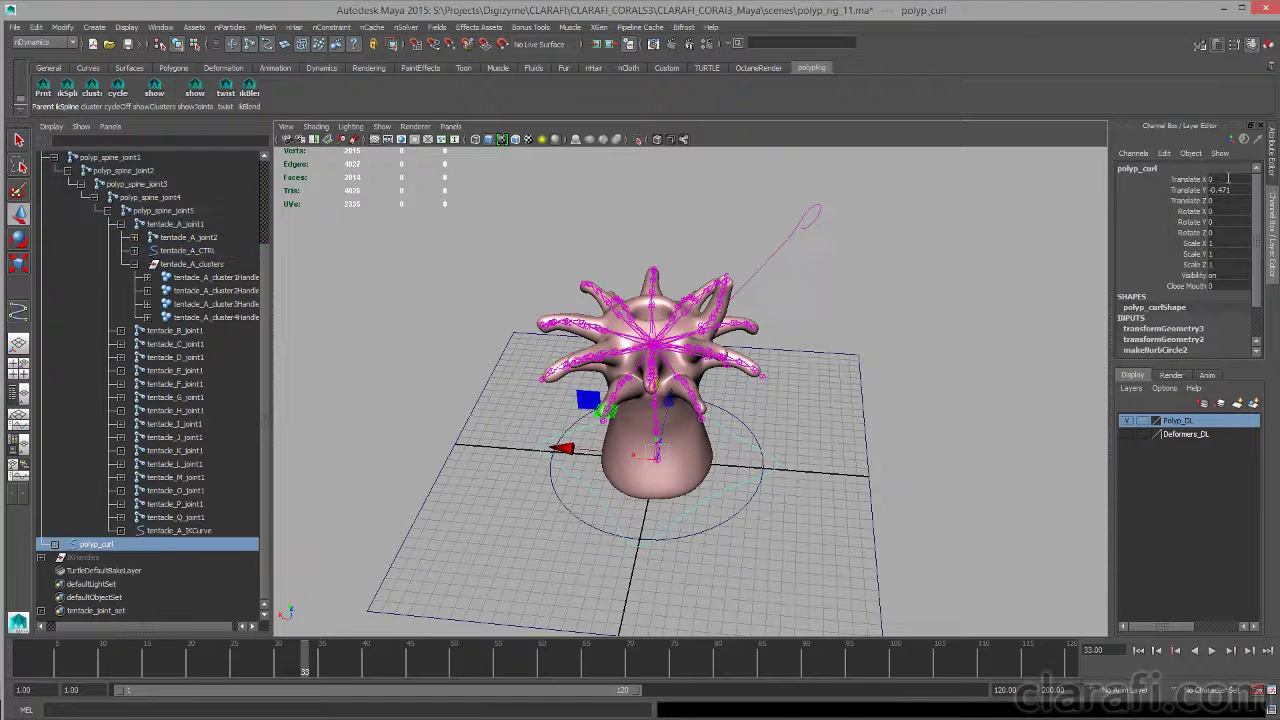
pyautogui.keyDown('shift'); pyautogui.click(1231, 204); pyautogui.keyUp('shift')
pyautogui.write('0')
pyautogui.press('Return')
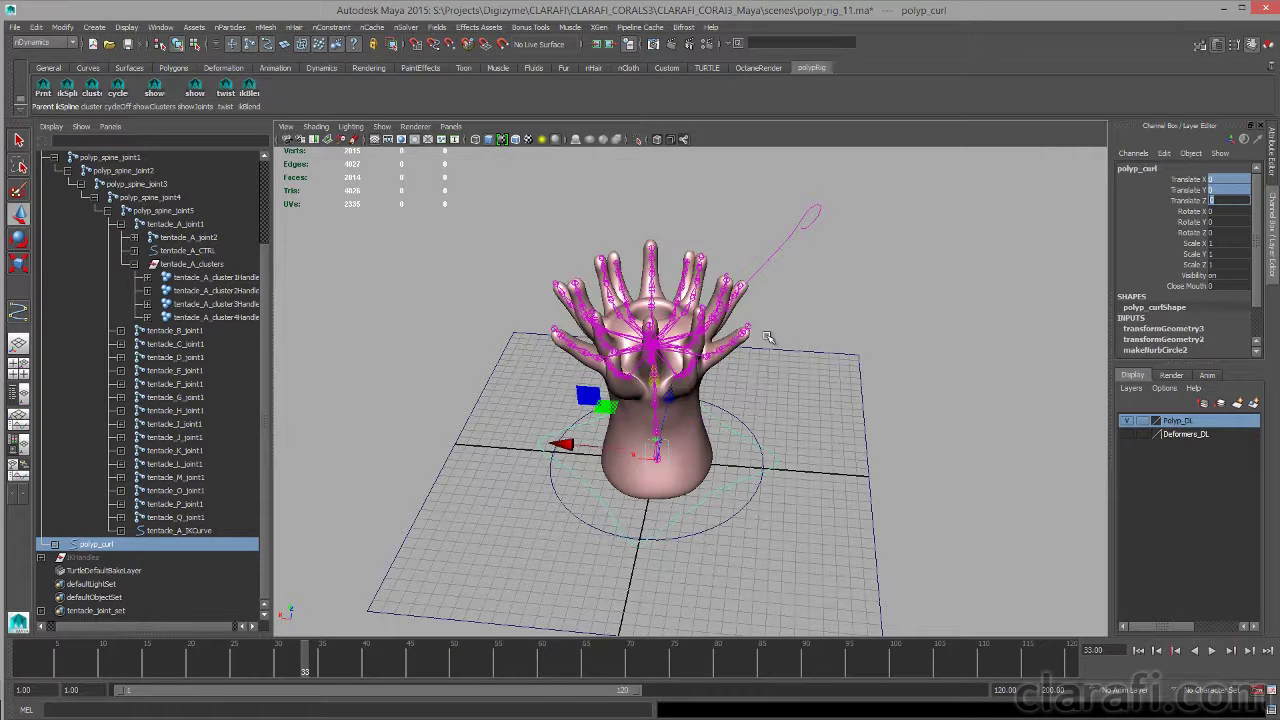
# - Test polyp_curl's Close Mouth attribute by scrubbing it to values such as -1, and return it to 0
pyautogui.keyDown('alt'); pyautogui.moveTo(767, 337); pyautogui.dragTo(843, 386); pyautogui.keyUp('alt')
pyautogui.scroll(5, 820, 375)
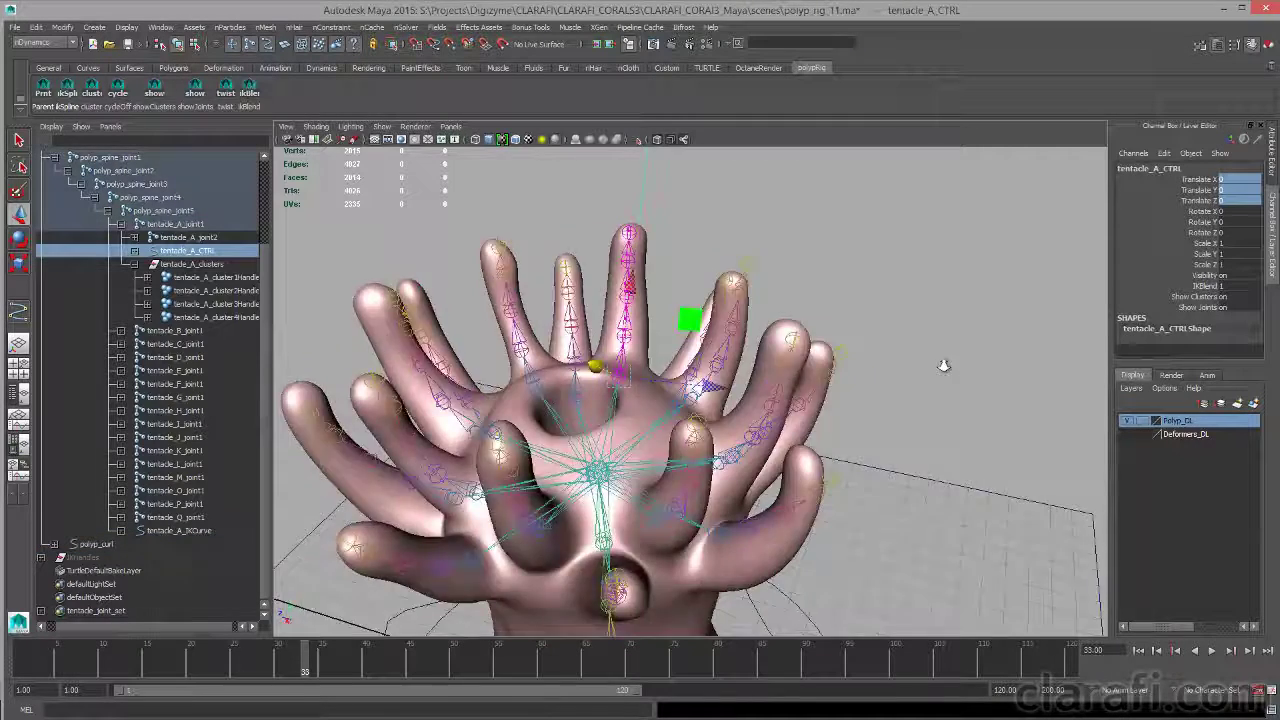
pyautogui.scroll(-5, 725, 598)
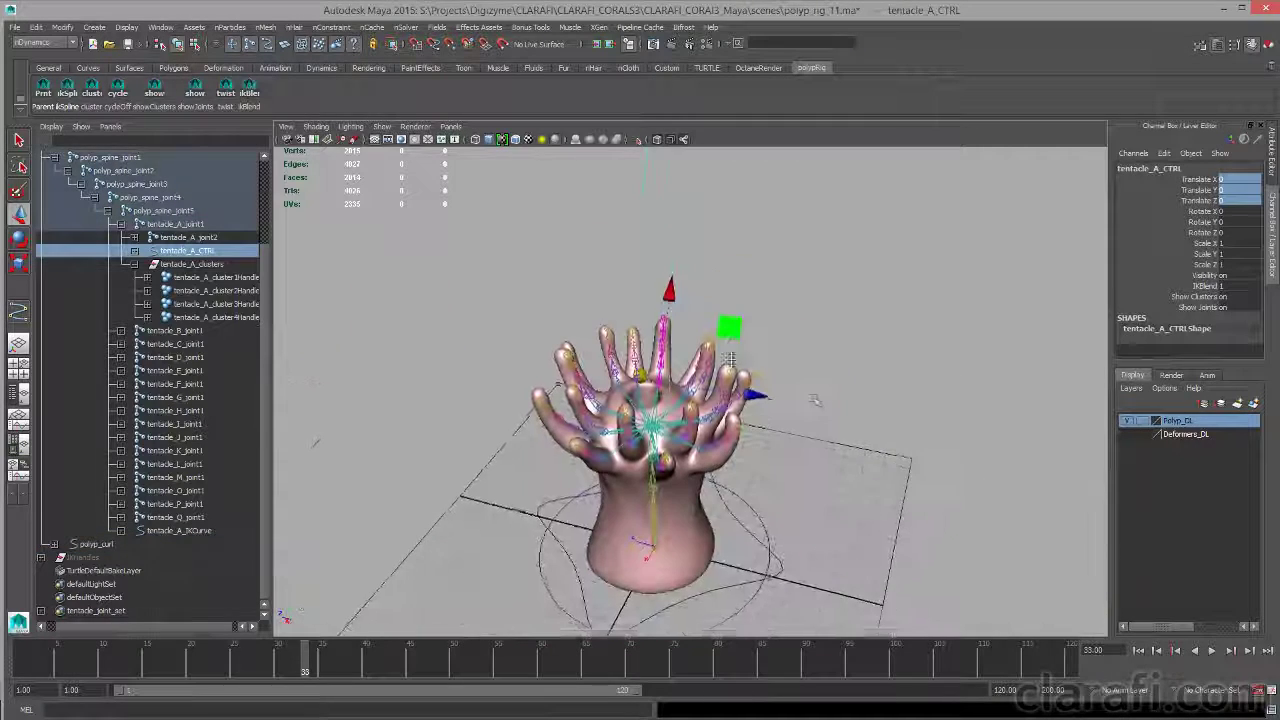
pyautogui.click(725, 598)
pyautogui.keyDown('alt'); pyautogui.moveTo(768, 578); pyautogui.dragTo(773, 545); pyautogui.keyUp('alt')
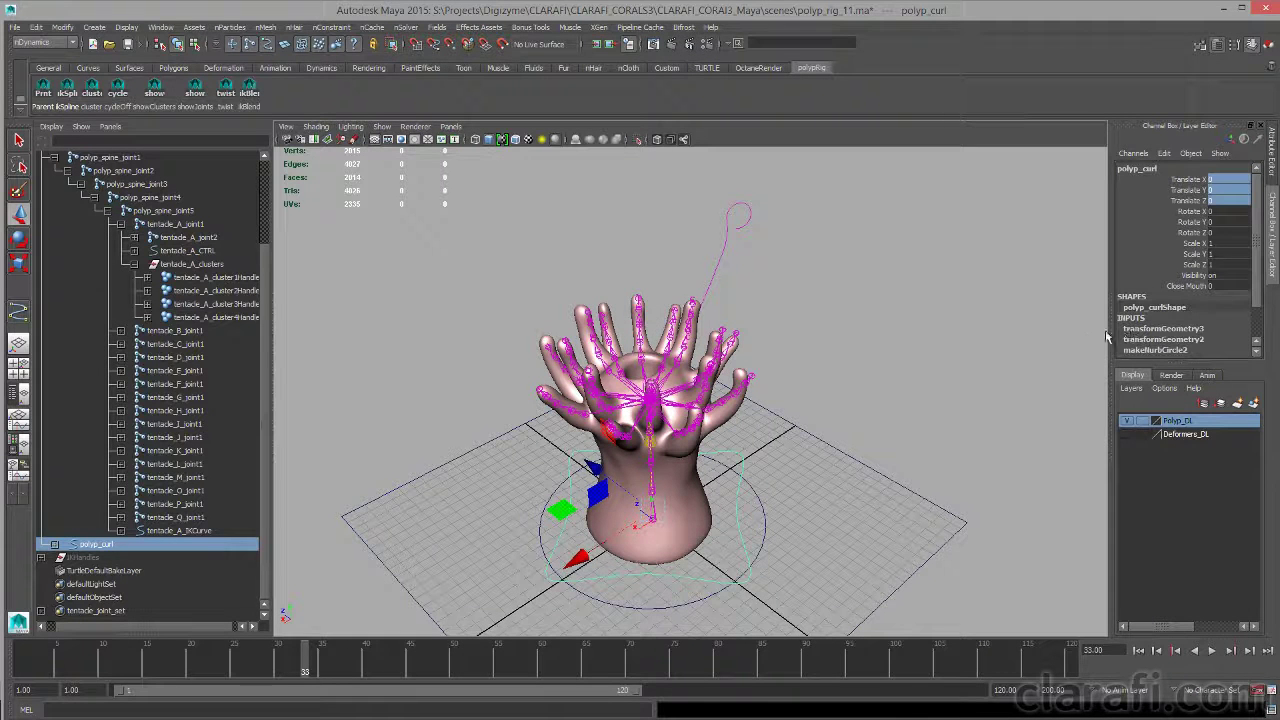
pyautogui.click(1190, 286)
pyautogui.keyDown('alt'); pyautogui.moveTo(900, 280); pyautogui.dragTo(910, 308); pyautogui.keyUp('alt')
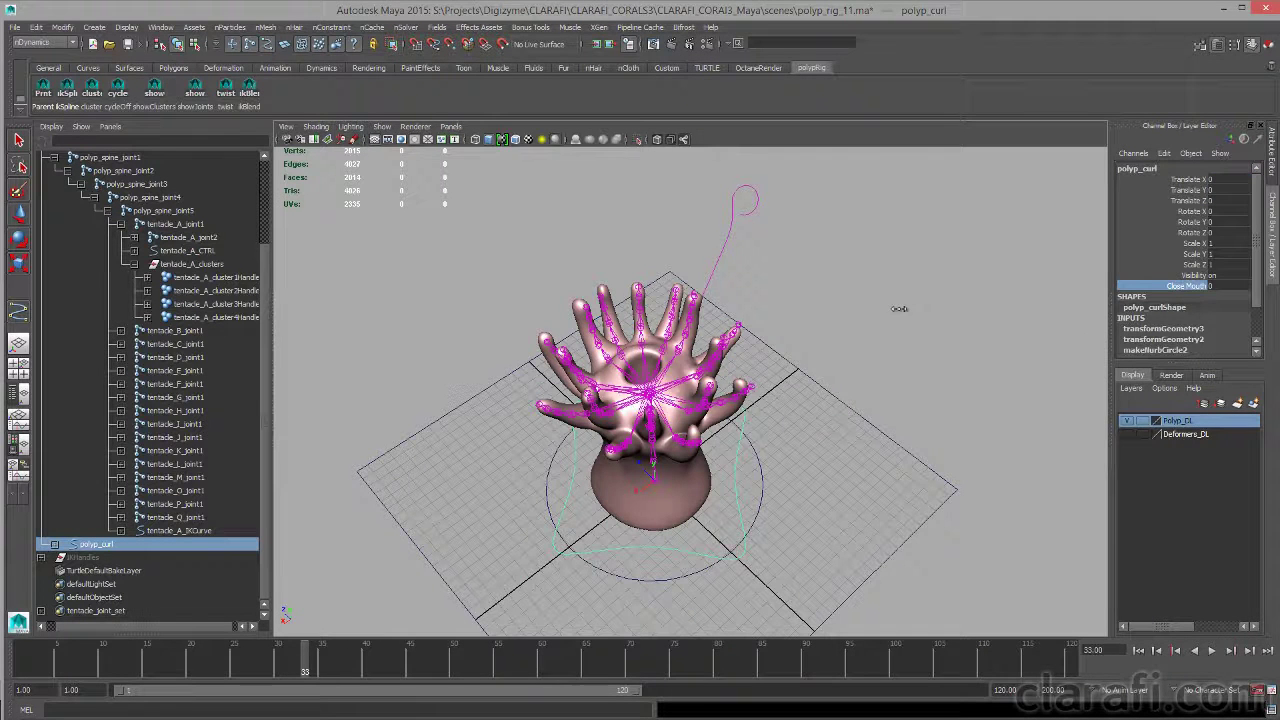
pyautogui.moveTo(899, 308); pyautogui.dragTo(933, 307, button='middle')
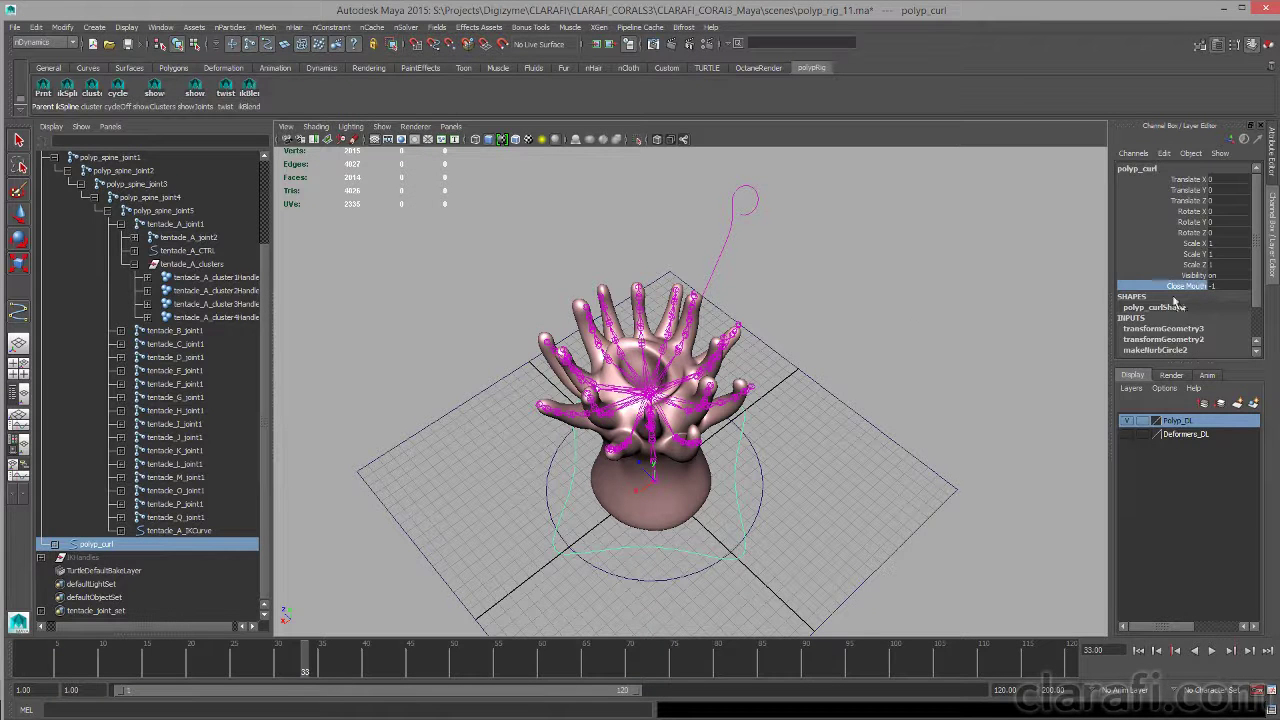
pyautogui.doubleClick(1225, 286)
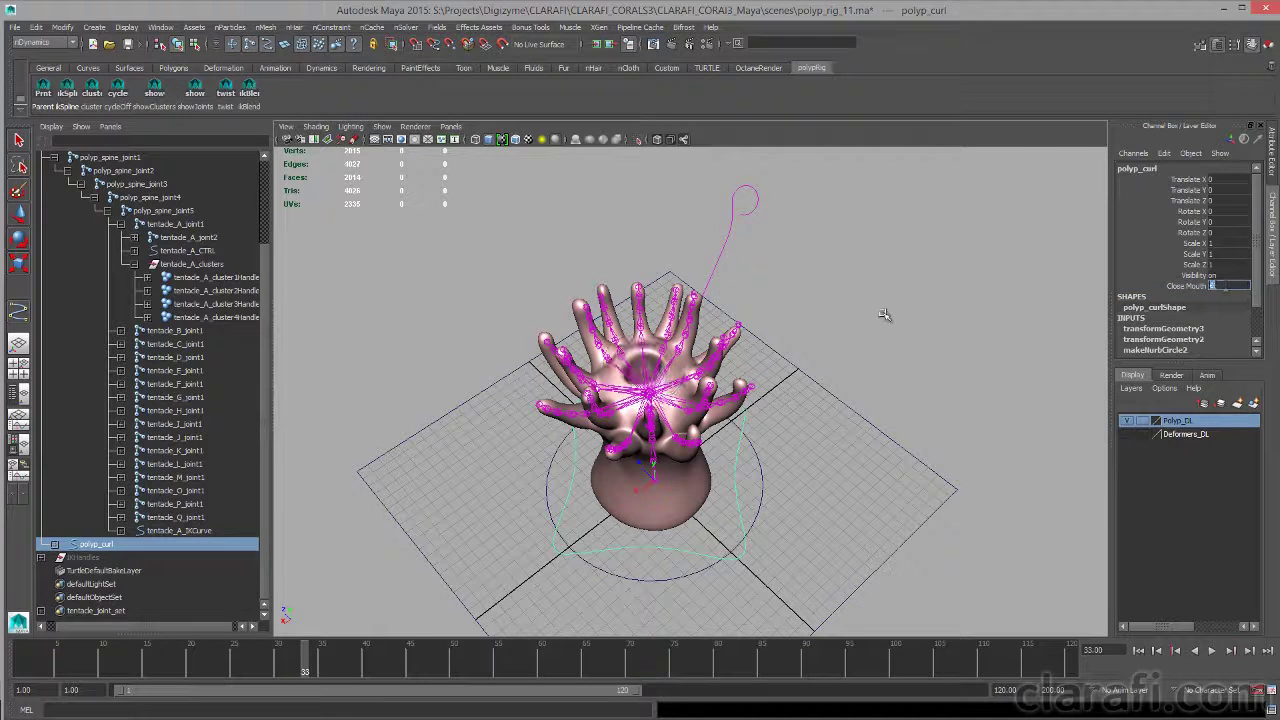
# - Turn off Show Joints on tentacle_A_CTRL
pyautogui.keyDown('alt'); pyautogui.moveTo(797, 312); pyautogui.dragTo(951, 470, button='right'); pyautogui.keyUp('alt')
pyautogui.keyDown('alt'); pyautogui.moveTo(951, 470); pyautogui.dragTo(794, 297); pyautogui.keyUp('alt')
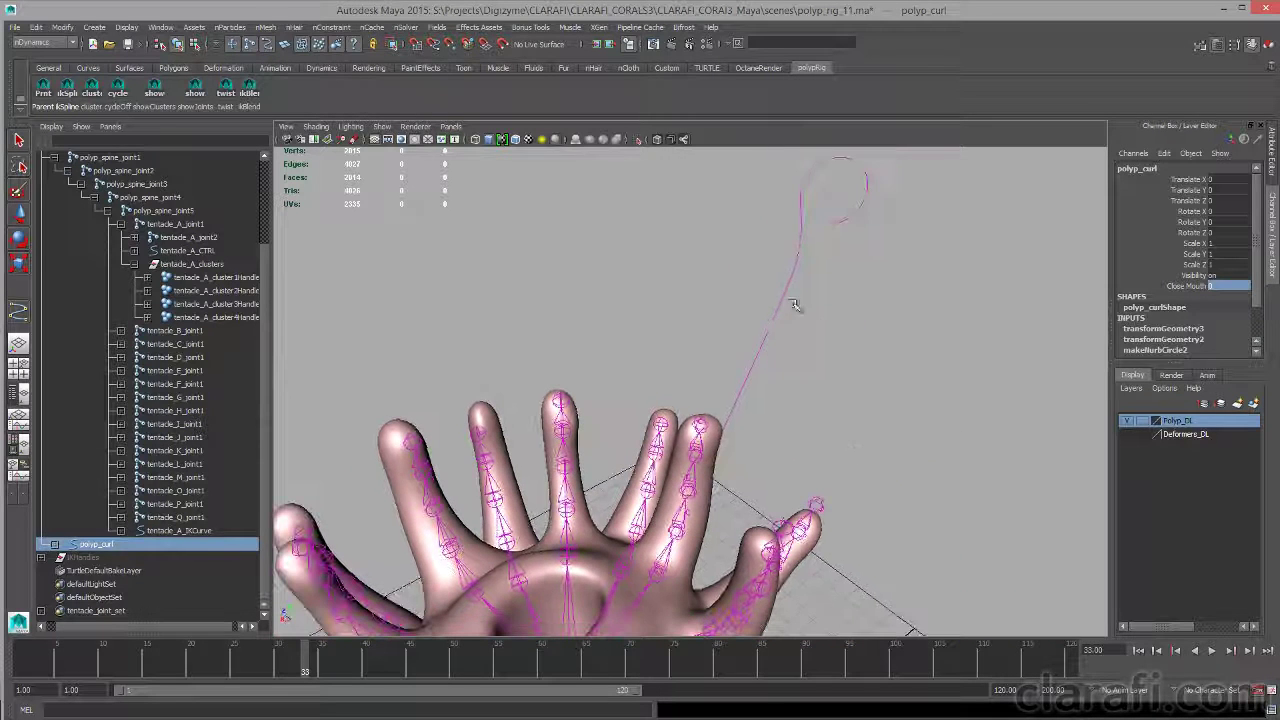
pyautogui.click(812, 326)
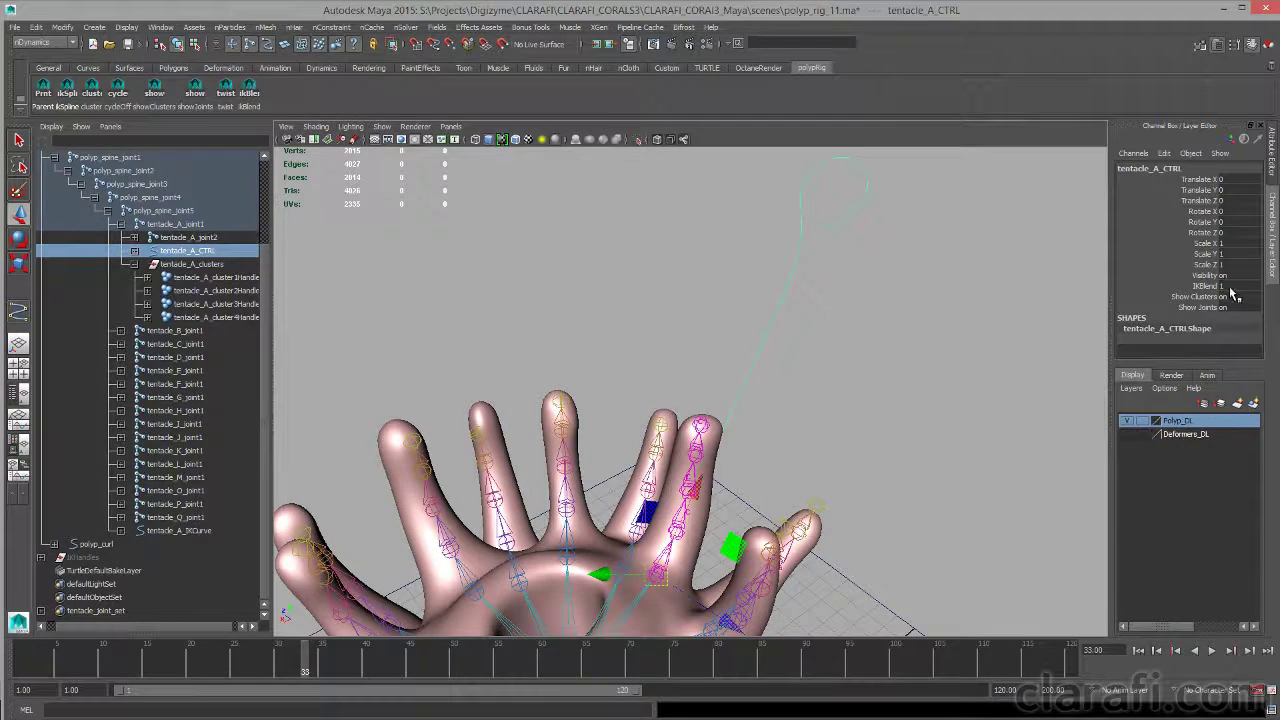
pyautogui.keyDown('alt'); pyautogui.moveTo(930, 356); pyautogui.dragTo(1057, 356, button='middle'); pyautogui.keyUp('alt')
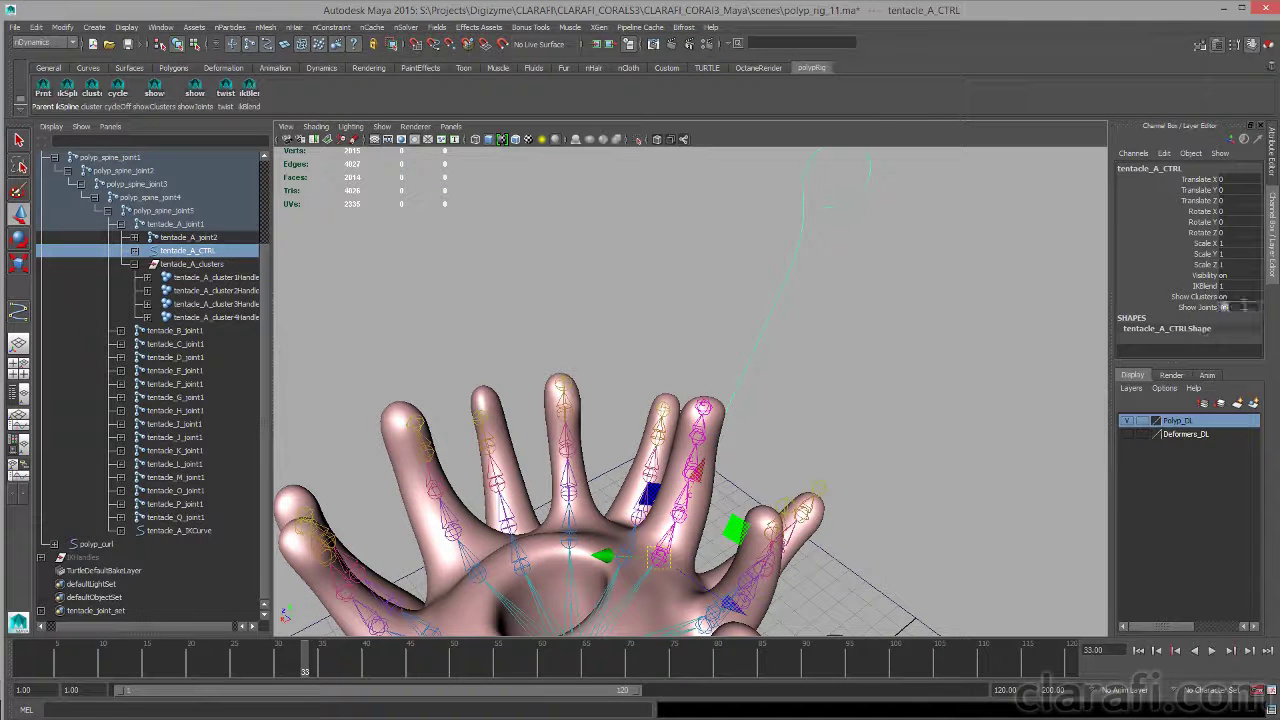
pyautogui.click(1240, 310)
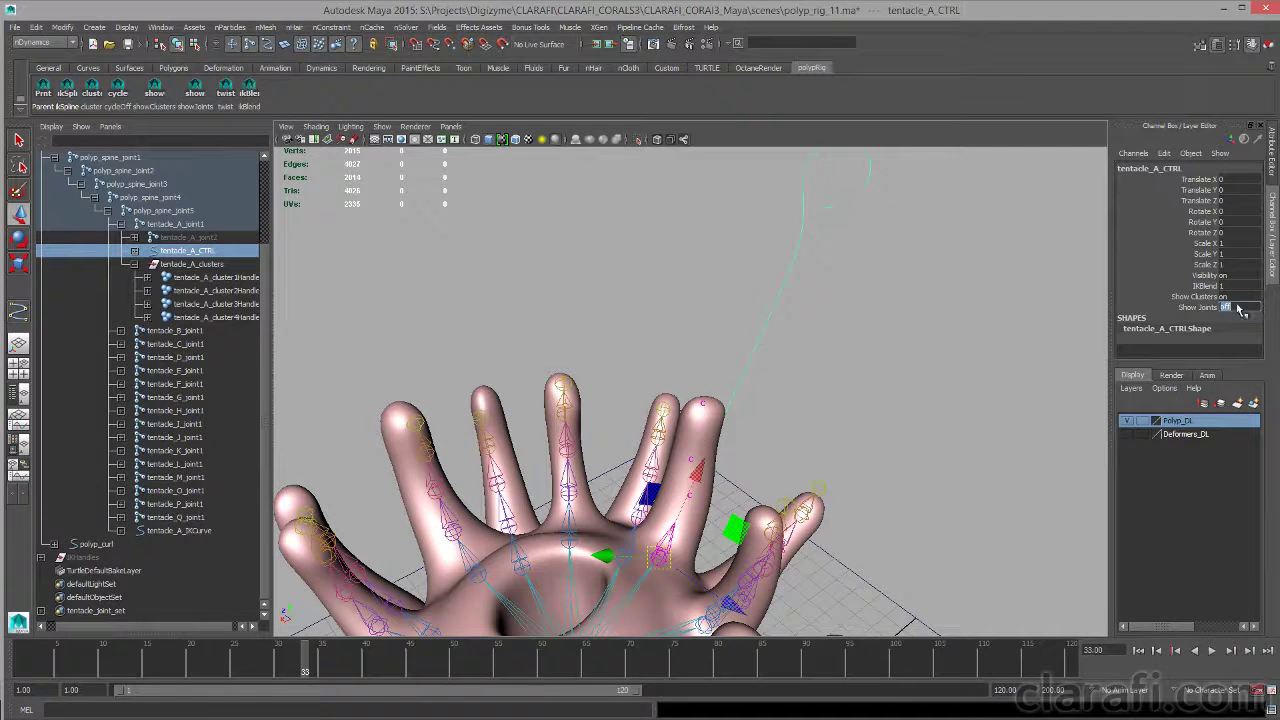
pyautogui.keyDown('alt'); pyautogui.moveTo(726, 453); pyautogui.dragTo(700, 453); pyautogui.keyUp('alt')
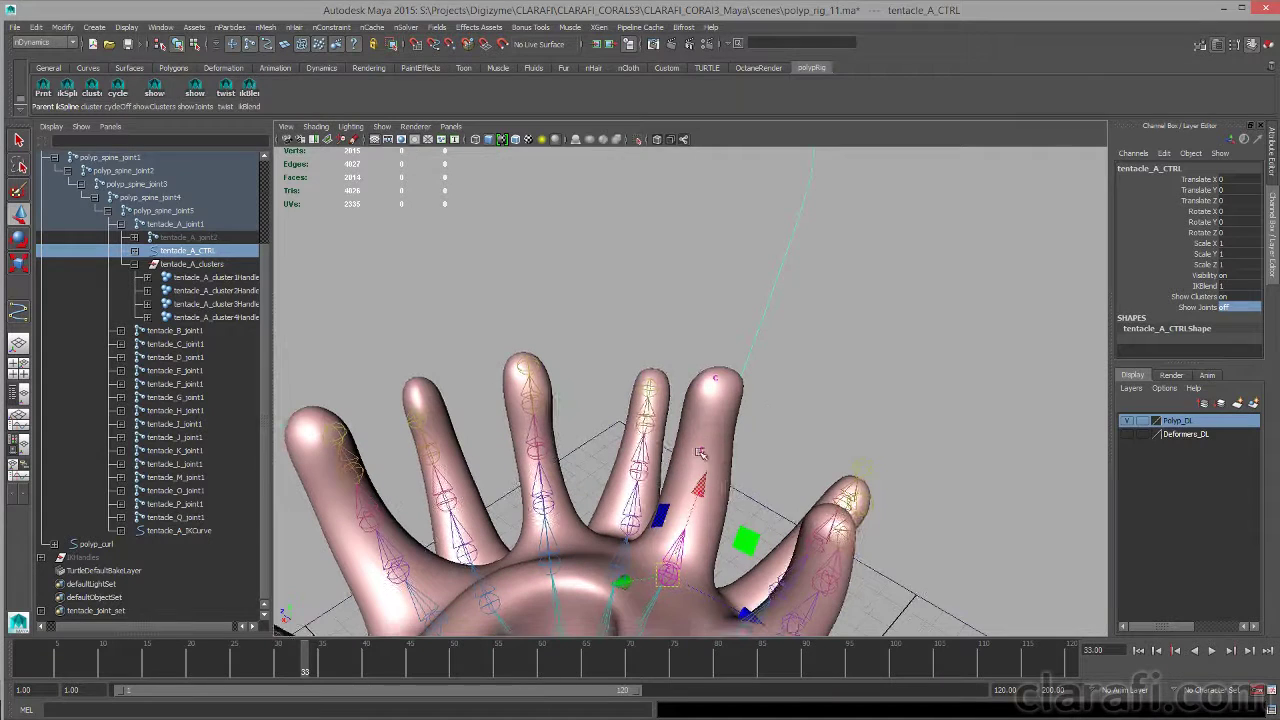
# - Bend tentacle A by moving its cluster4 handle to about X 1.17, cluster3 to about X 1.7 and cluster2 to about X -0.97
pyautogui.click(718, 383)
pyautogui.keyDown('alt'); pyautogui.moveTo(718, 383); pyautogui.dragTo(788, 407); pyautogui.keyUp('alt')
pyautogui.moveTo(712, 388); pyautogui.dragTo(292, 335)
pyautogui.click(266, 304)
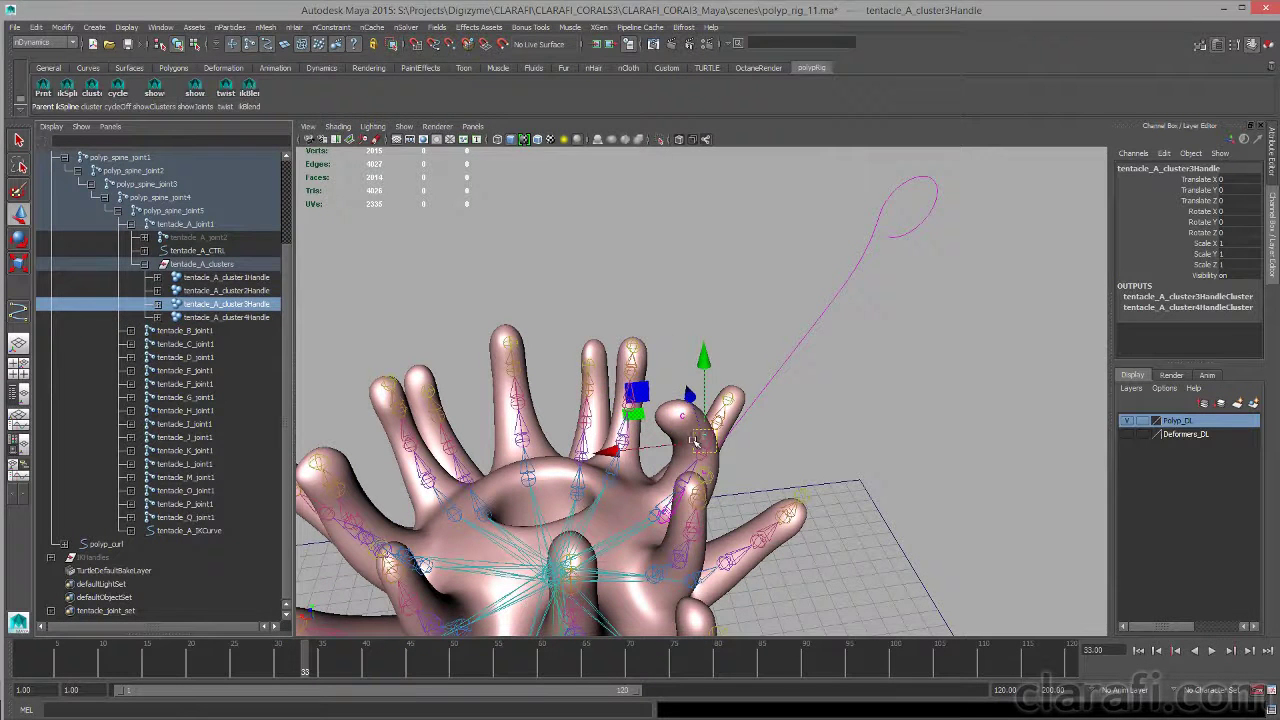
pyautogui.moveTo(695, 440); pyautogui.dragTo(630, 455)
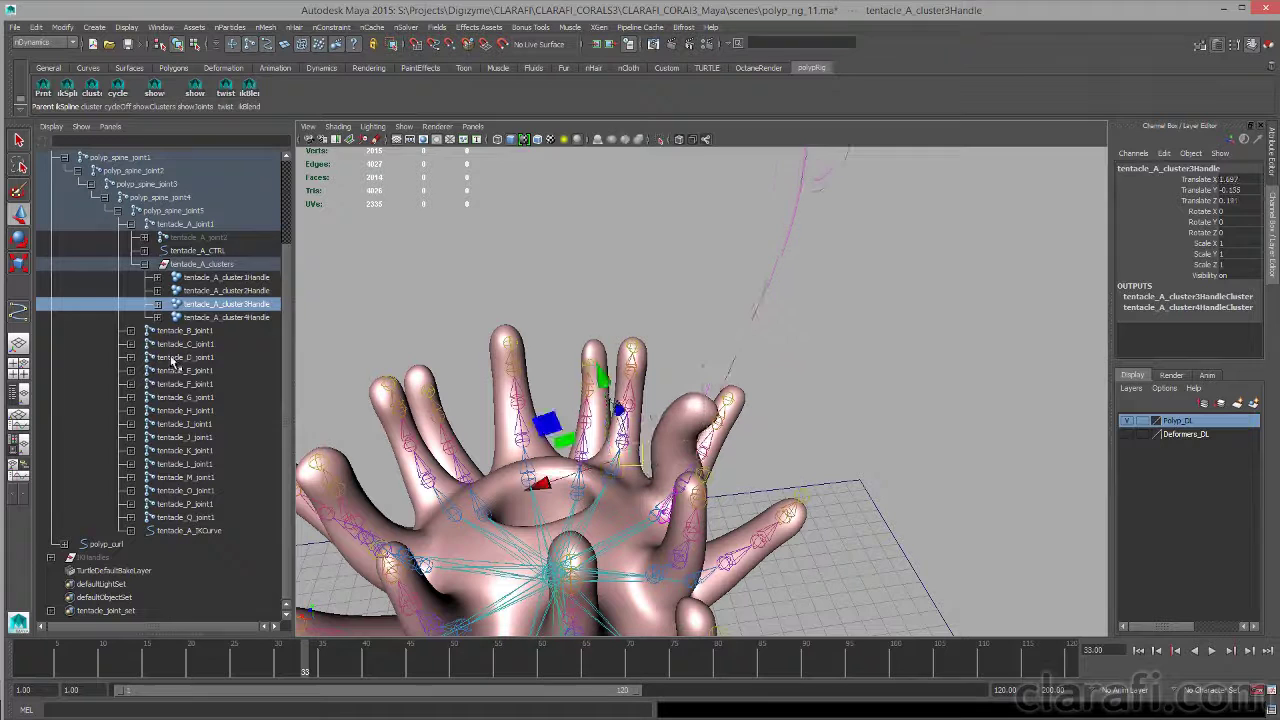
pyautogui.click(253, 290)
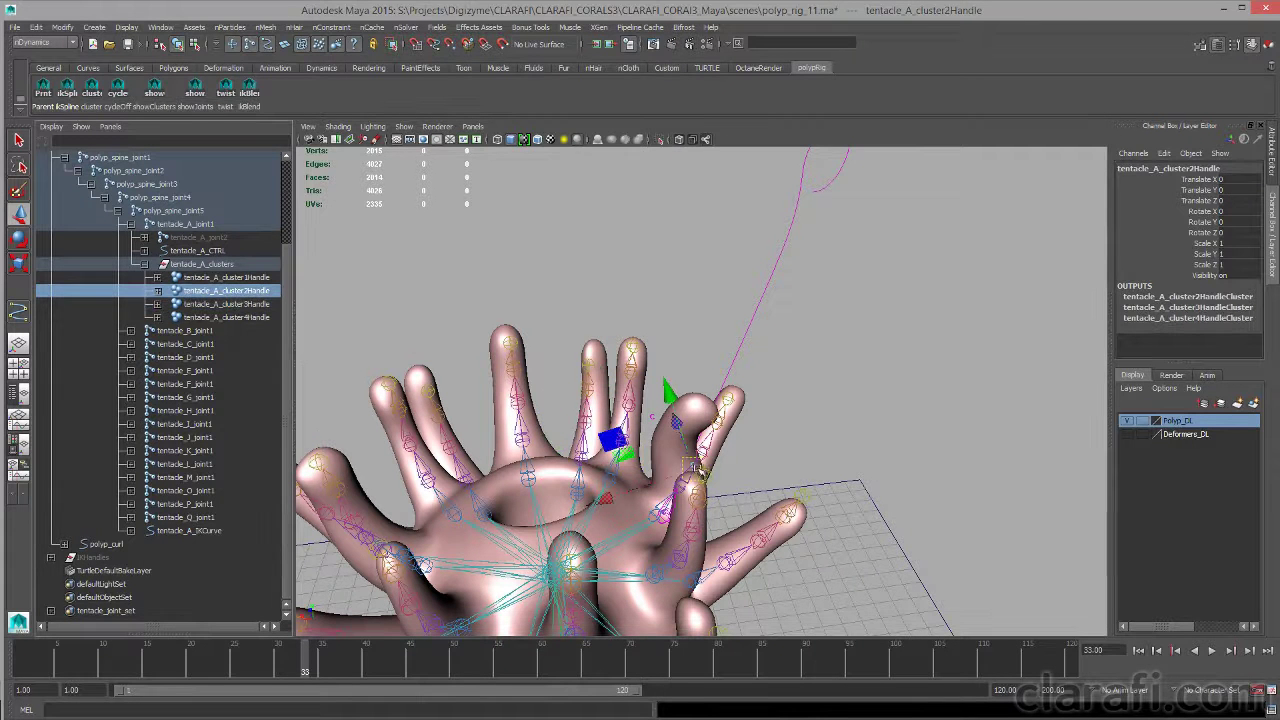
pyautogui.moveTo(697, 470); pyautogui.dragTo(742, 488)
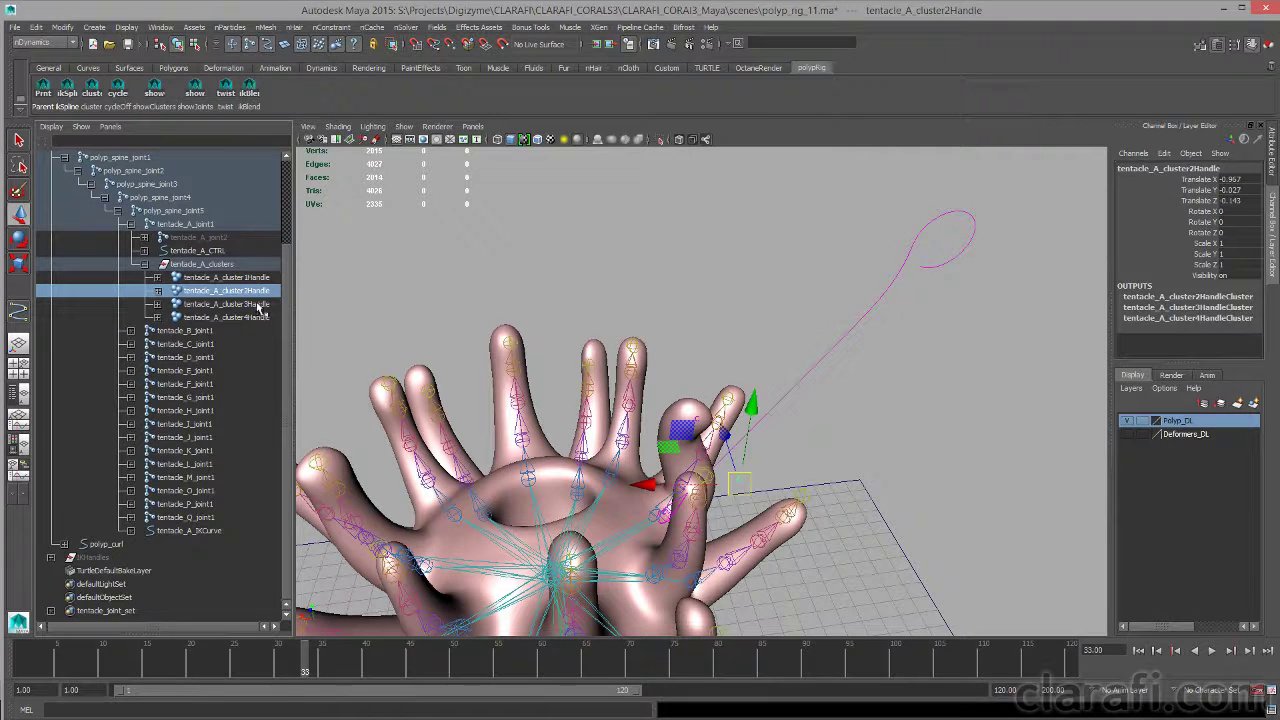
# - Set translation keyframes at frame 1 on tentacle A's cluster2, cluster3 and cluster4 handles
pyautogui.keyDown('ctrl'); pyautogui.click(256, 304); pyautogui.keyUp('ctrl')
pyautogui.keyDown('ctrl'); pyautogui.click(256, 317); pyautogui.keyUp('ctrl')
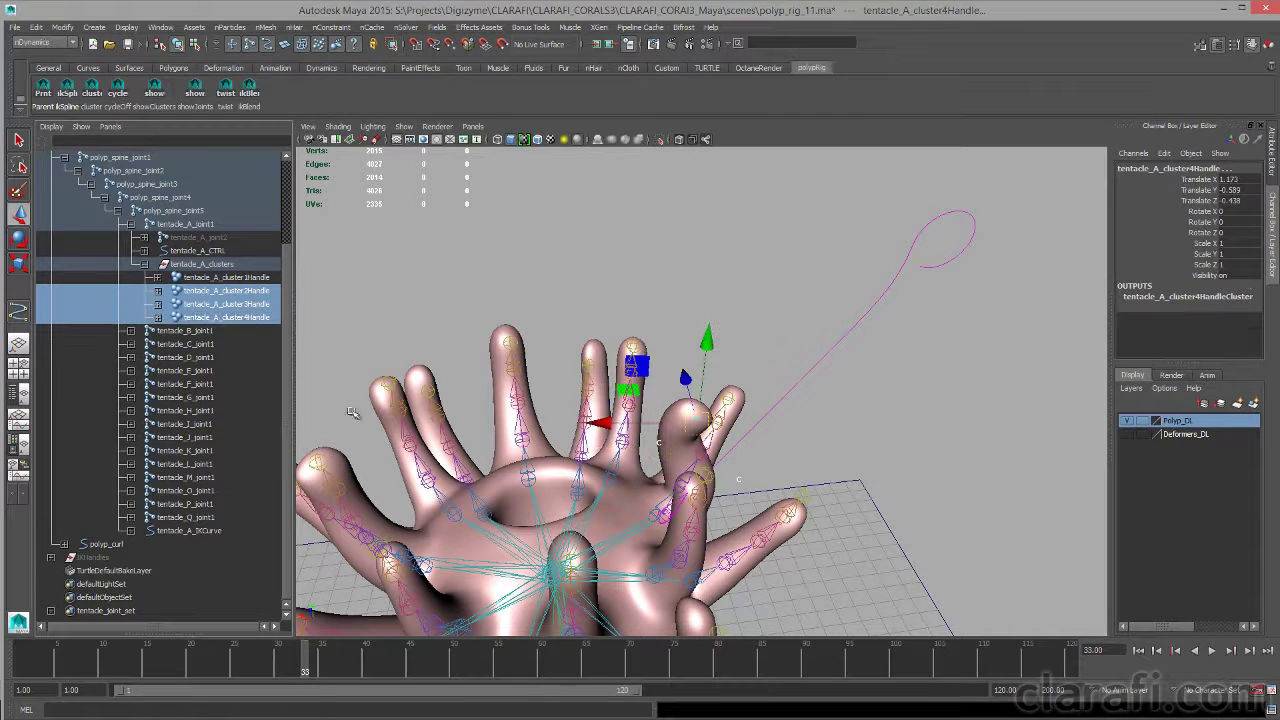
pyautogui.moveTo(316, 662); pyautogui.dragTo(20, 662)
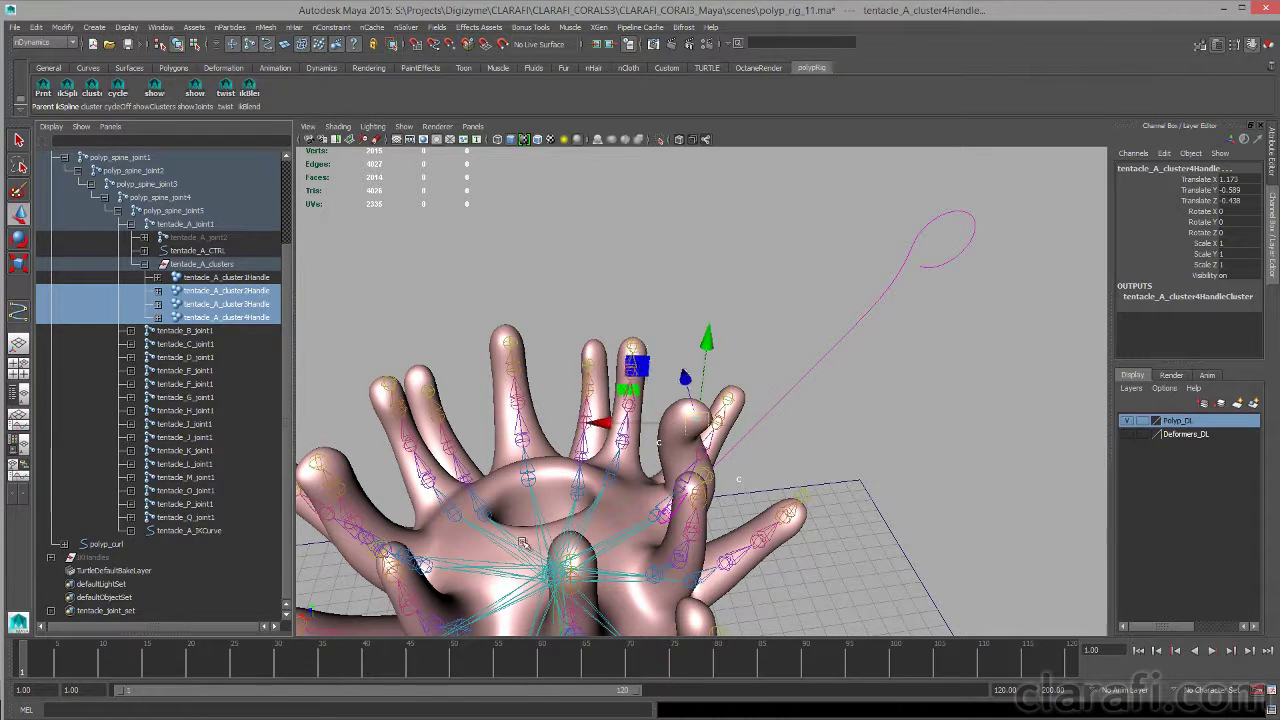
pyautogui.keyDown('alt'); pyautogui.moveTo(765, 410); pyautogui.dragTo(773, 470); pyautogui.keyUp('alt')
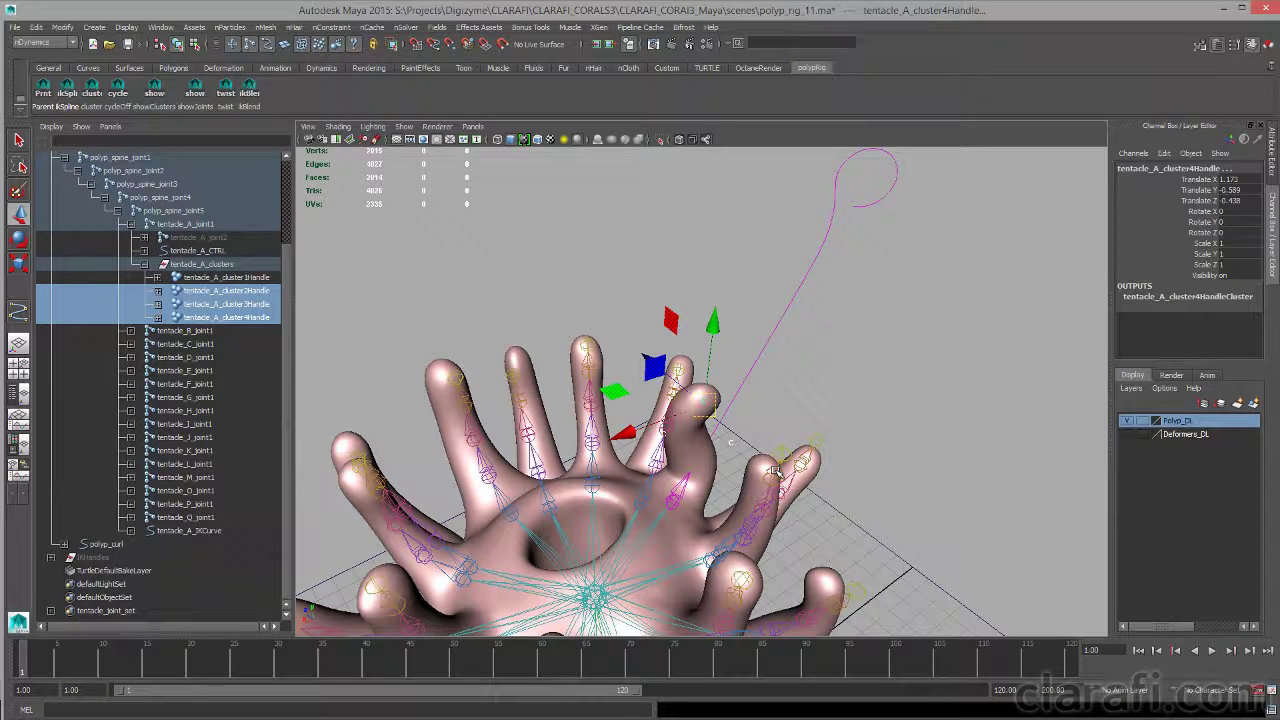
pyautogui.hotkey('shift', 'w')
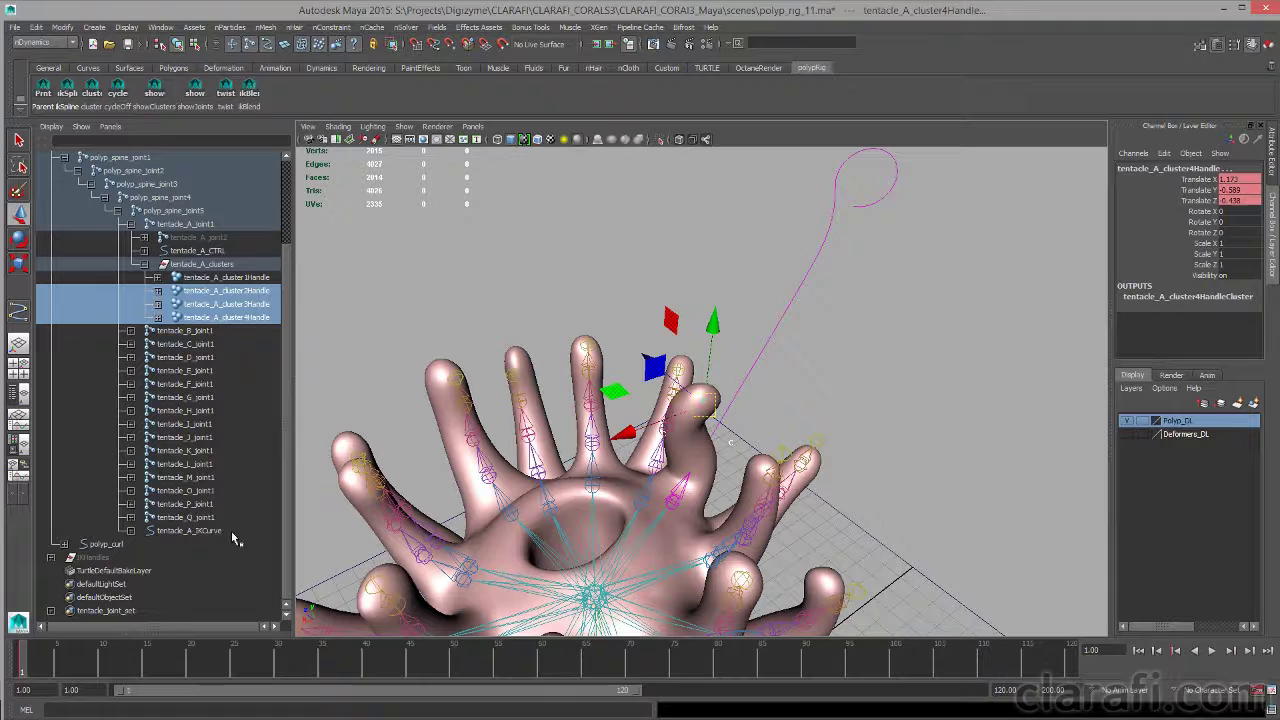
# - Repose tentacle A at frame 28 by moving its cluster2 handle, cluster4 to about X 2.87 and cluster3 to about X -1.37
pyautogui.moveTo(62, 652); pyautogui.dragTo(262, 660)
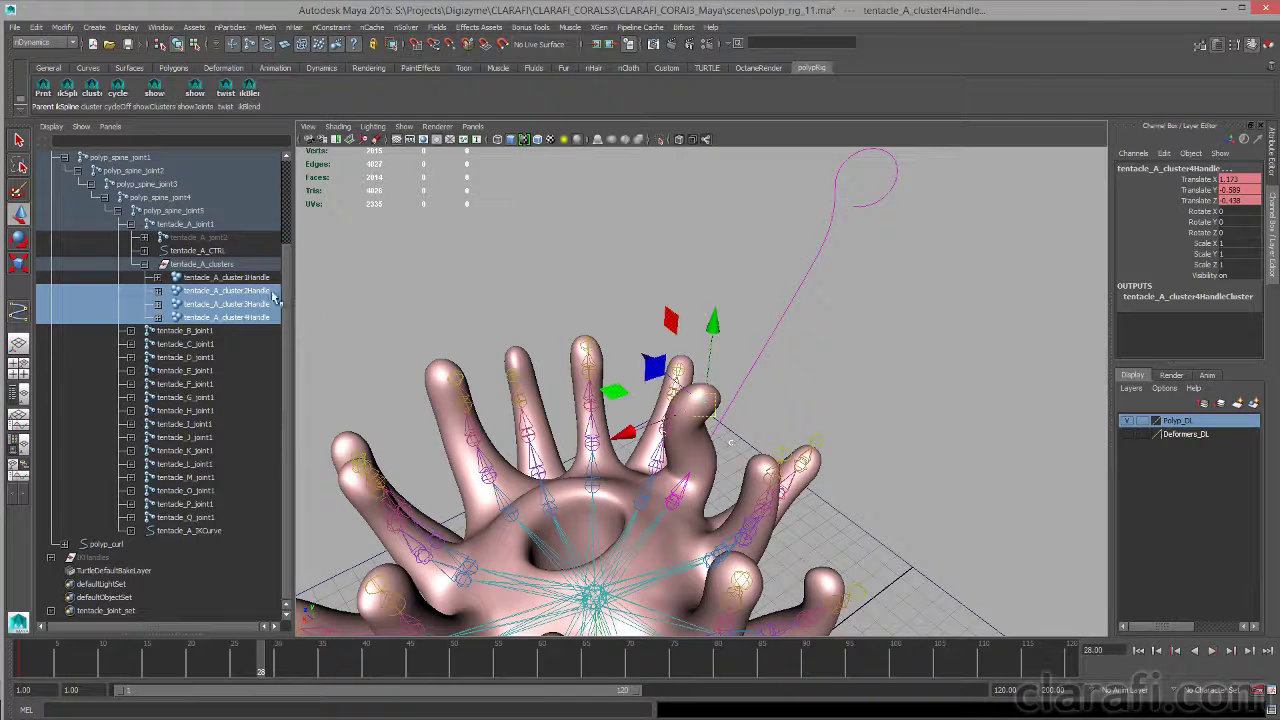
pyautogui.click(235, 290)
pyautogui.keyDown('alt'); pyautogui.moveTo(420, 360); pyautogui.dragTo(333, 321); pyautogui.keyUp('alt')
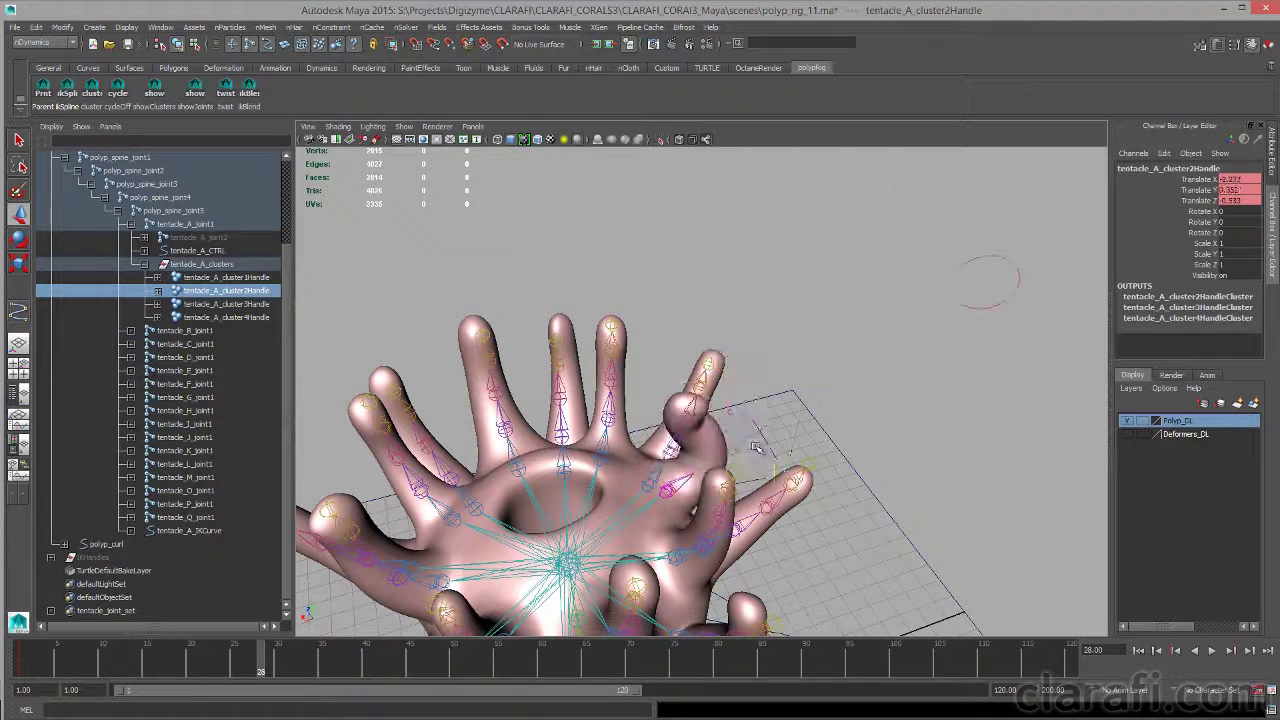
pyautogui.click(226, 303)
pyautogui.moveTo(738, 418); pyautogui.dragTo(640, 376)
pyautogui.click(226, 317)
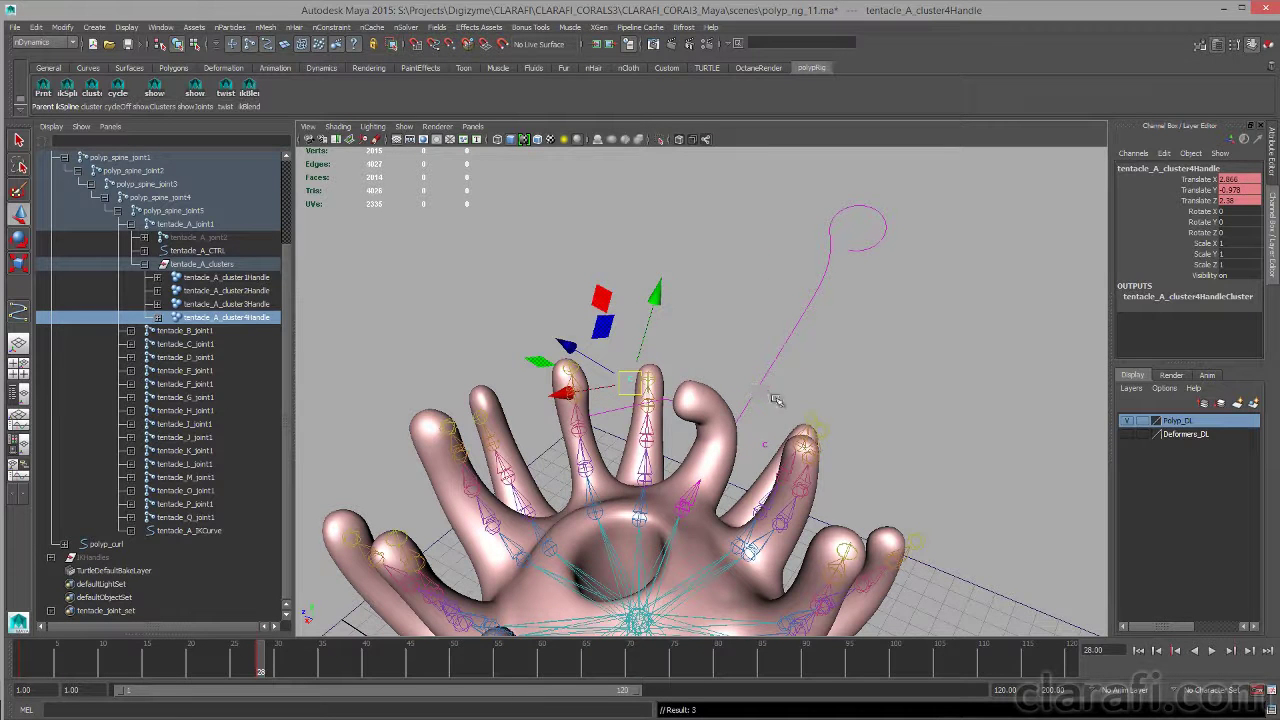
pyautogui.click(776, 400)
pyautogui.moveTo(776, 398); pyautogui.dragTo(789, 426)
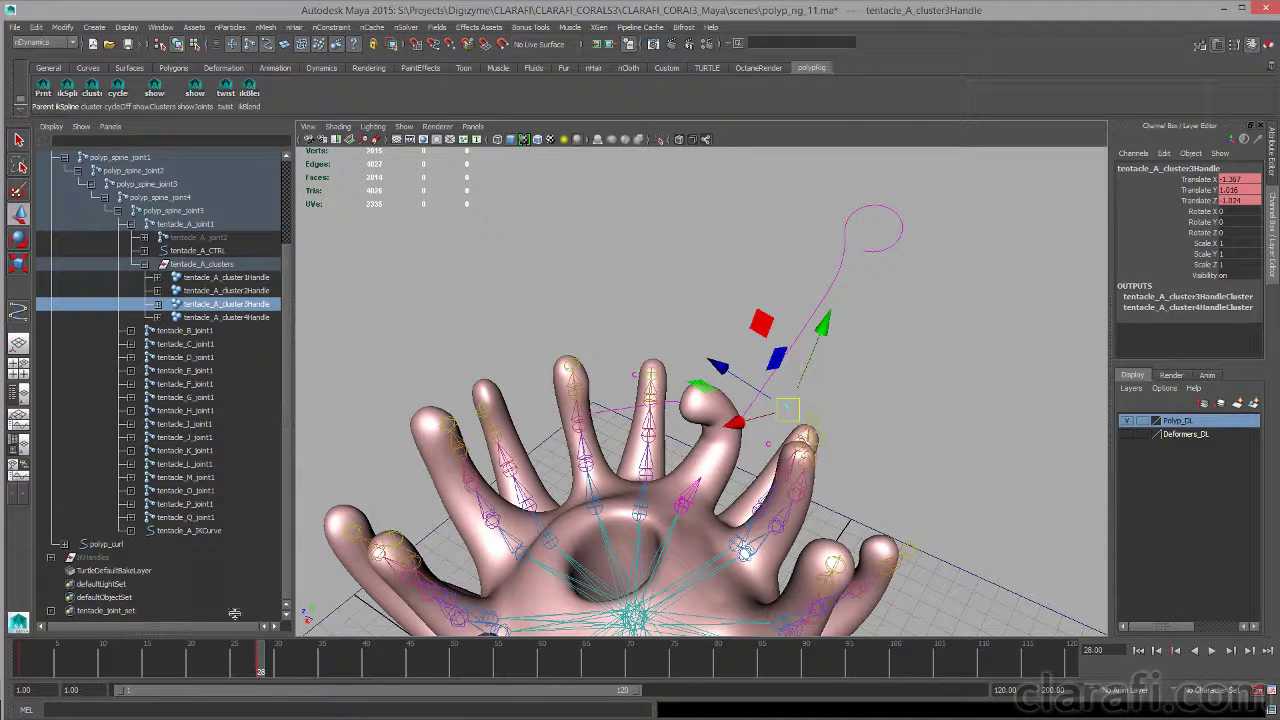
# - Repose tentacle A at frame 52 by moving its cluster3 handle inward over the polyp's mouth
pyautogui.moveTo(263, 657); pyautogui.dragTo(472, 662)
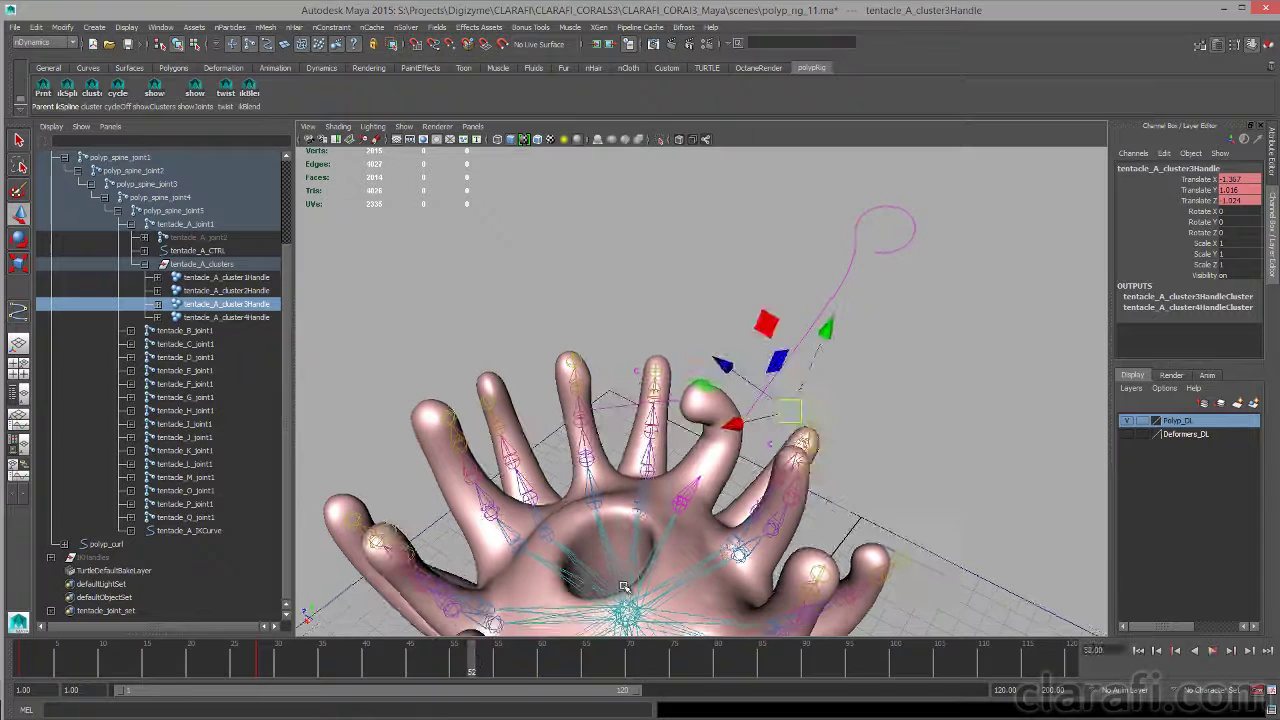
pyautogui.moveTo(793, 412); pyautogui.dragTo(688, 432)
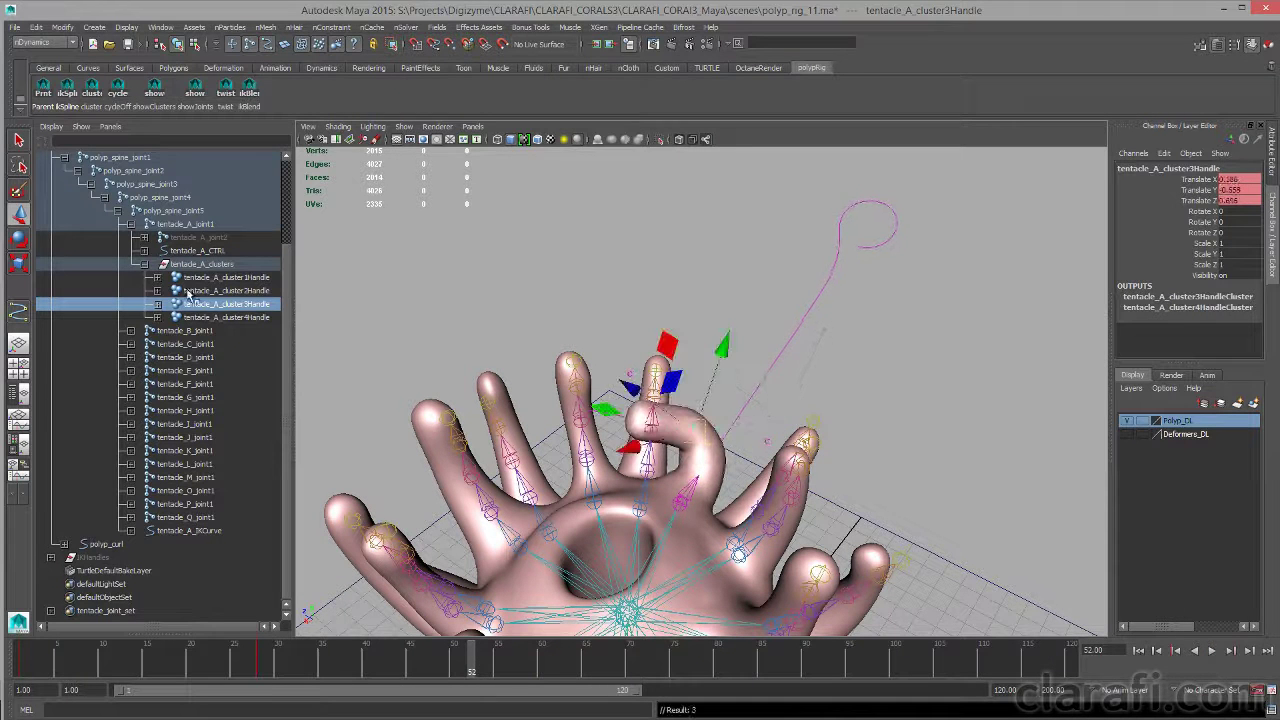
pyautogui.click(200, 279)
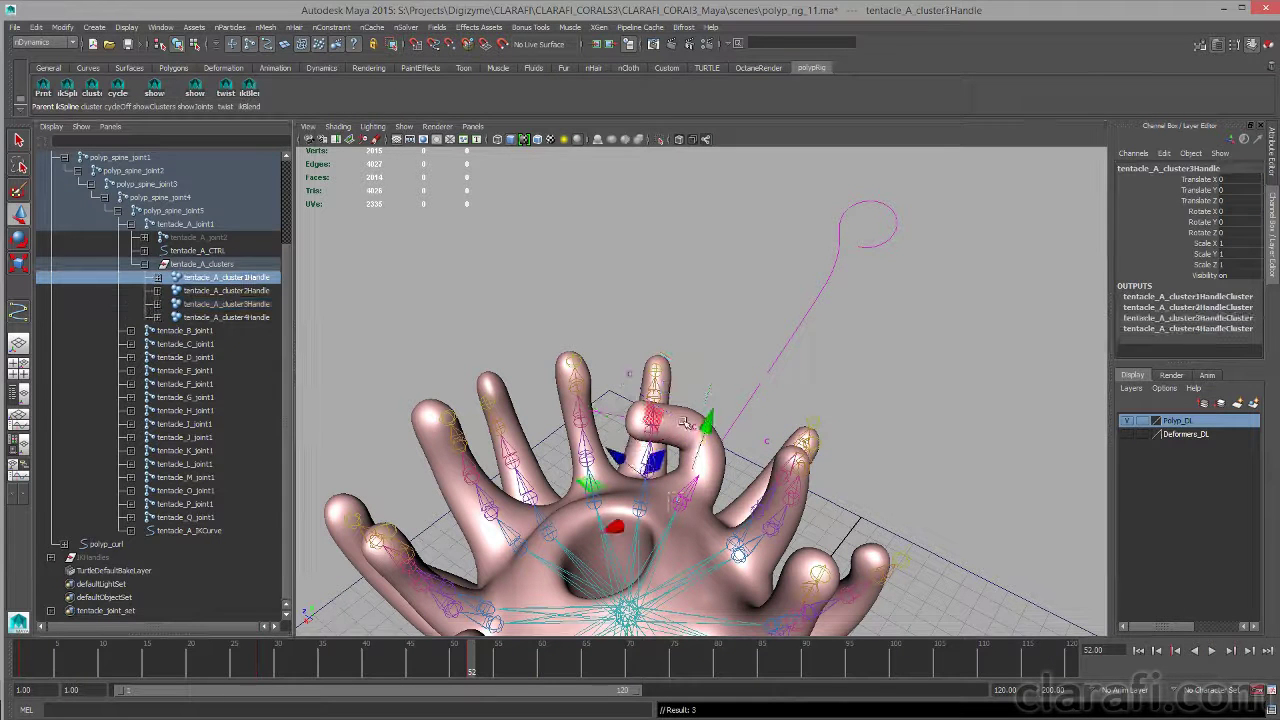
pyautogui.click(255, 304)
pyautogui.moveTo(693, 432); pyautogui.dragTo(500, 385)
# - Play back tentacle A's animation and examine the posed tentacle and the whole polyp from several angles
pyautogui.hotkey('alt', 'v')
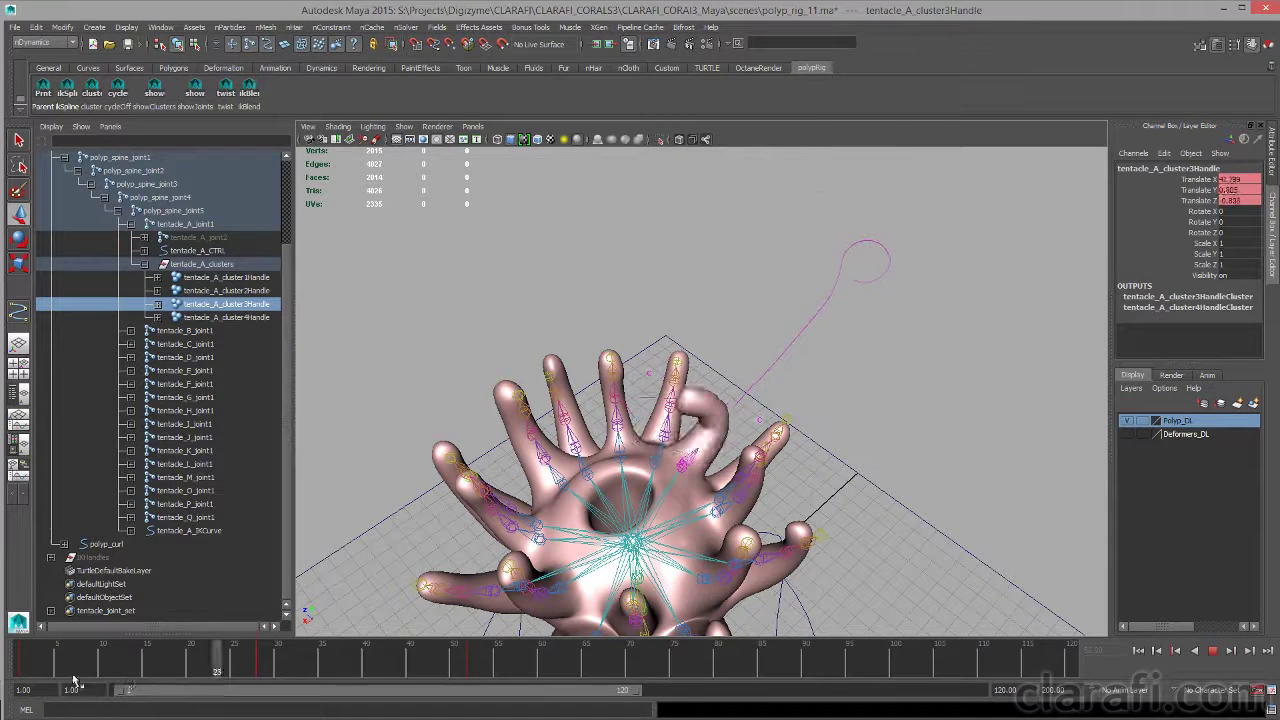
pyautogui.hotkey('alt', 'v')
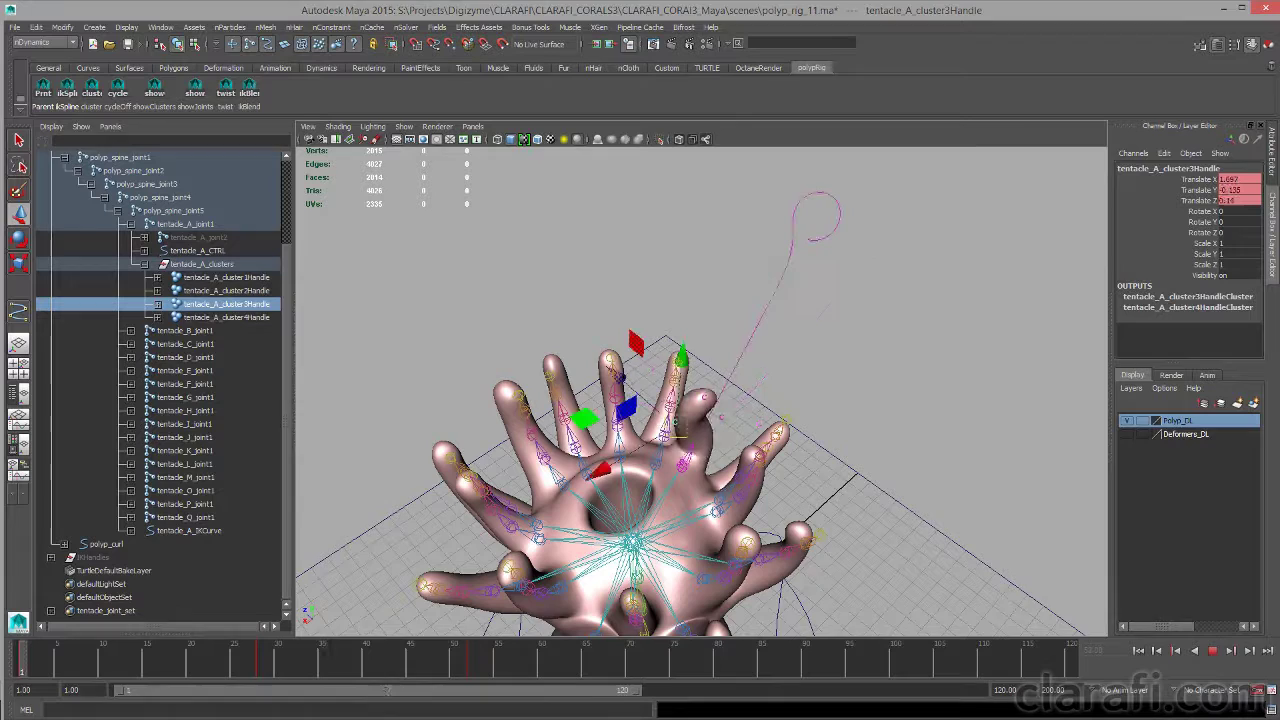
pyautogui.keyDown('alt'); pyautogui.moveTo(560, 470); pyautogui.dragTo(557, 380); pyautogui.keyUp('alt')
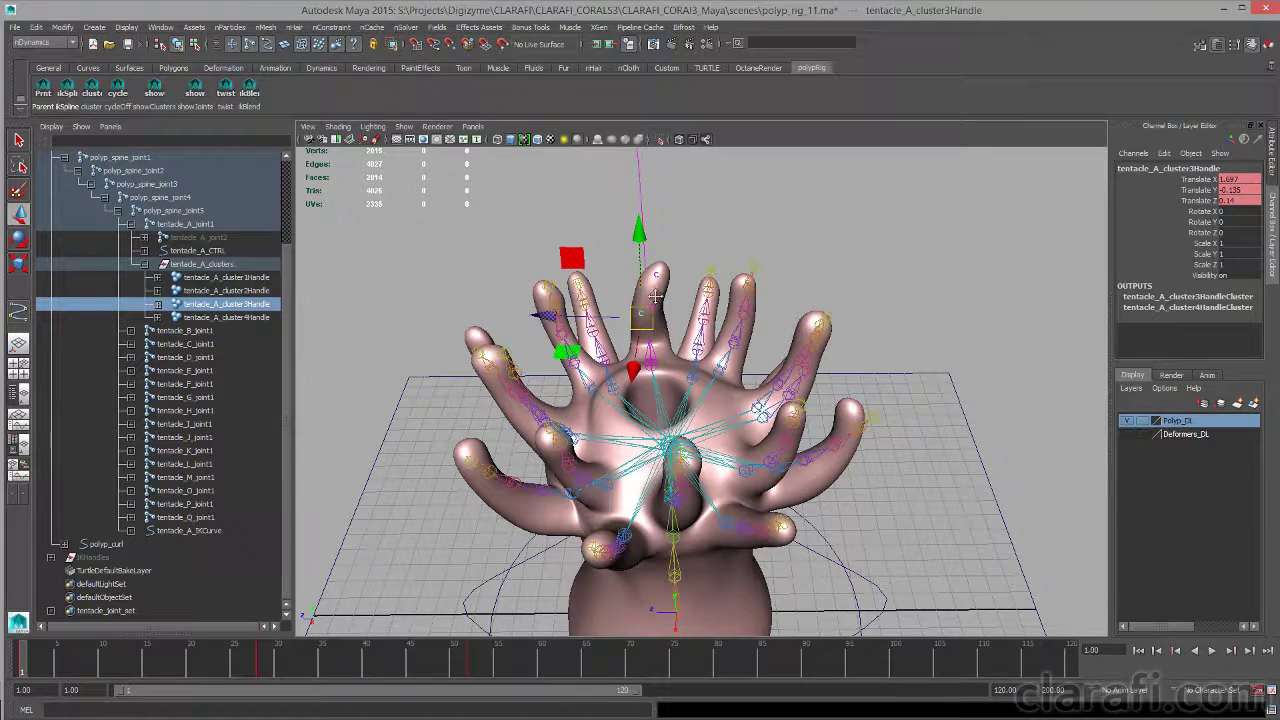
pyautogui.keyDown('alt'); pyautogui.moveTo(655, 296); pyautogui.dragTo(703, 410); pyautogui.keyUp('alt')
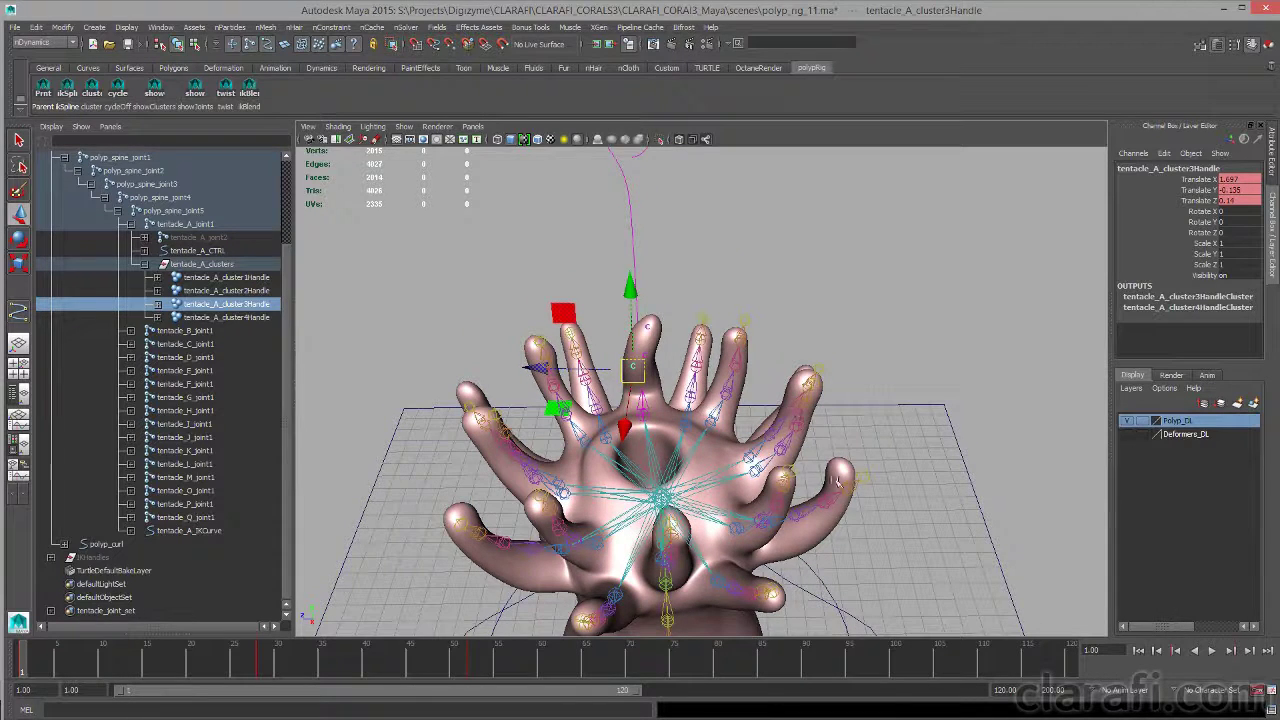
pyautogui.keyDown('alt'); pyautogui.moveTo(689, 485); pyautogui.dragTo(606, 396); pyautogui.keyUp('alt')
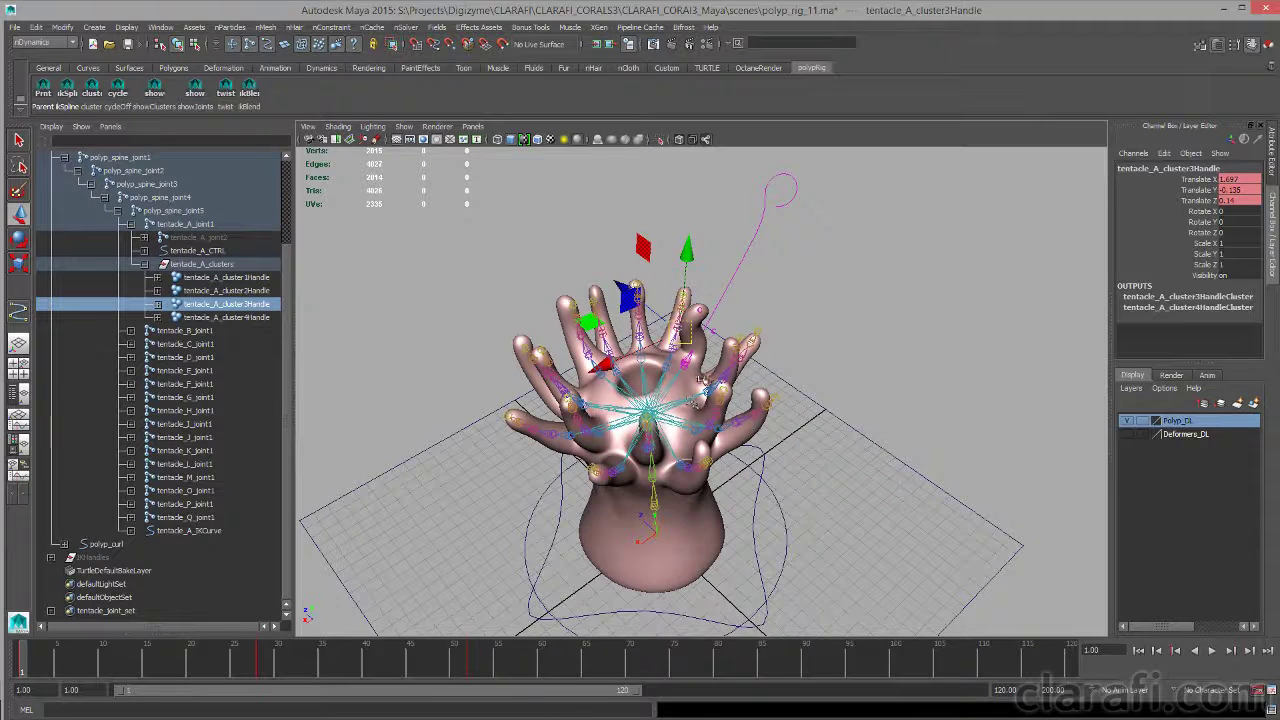
pyautogui.keyDown('alt'); pyautogui.moveTo(708, 360); pyautogui.dragTo(697, 332); pyautogui.keyUp('alt')
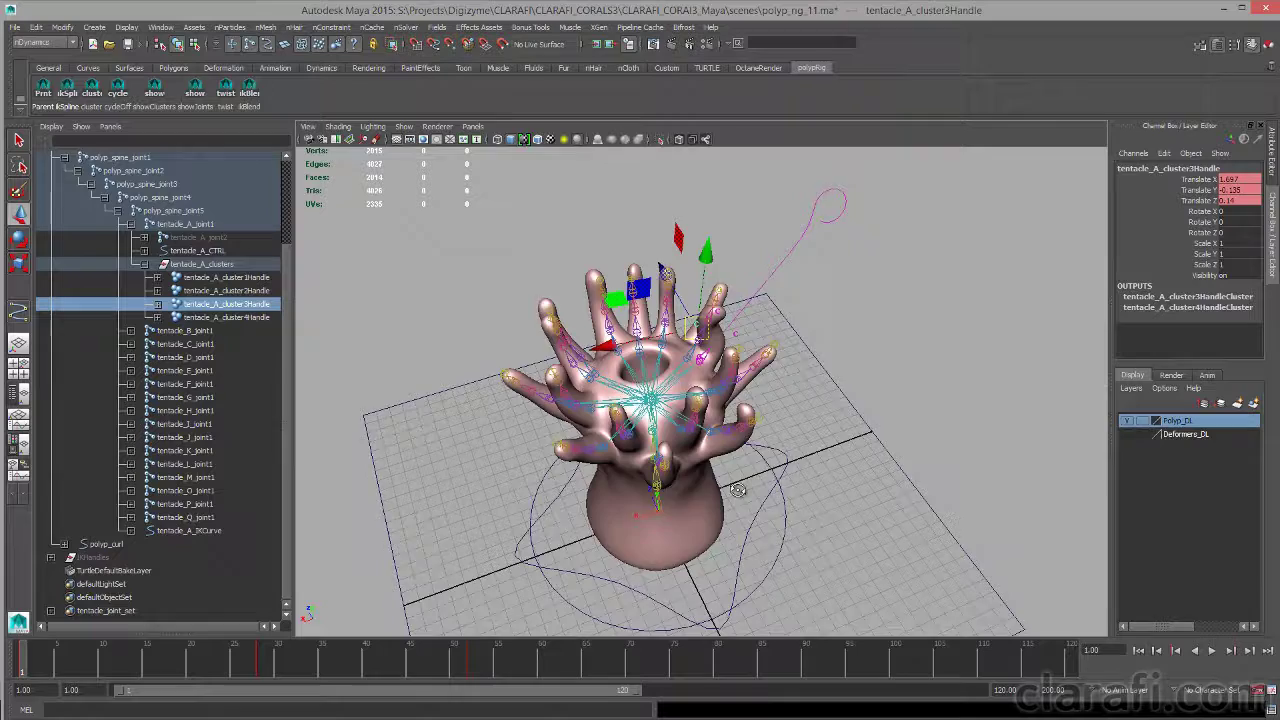
pyautogui.keyDown('alt'); pyautogui.moveTo(738, 490); pyautogui.dragTo(752, 480); pyautogui.keyUp('alt')
pyautogui.keyDown('alt'); pyautogui.moveTo(752, 480); pyautogui.dragTo(806, 528, button='right'); pyautogui.keyUp('alt')
pyautogui.keyDown('alt'); pyautogui.moveTo(806, 528); pyautogui.dragTo(693, 486); pyautogui.keyUp('alt')
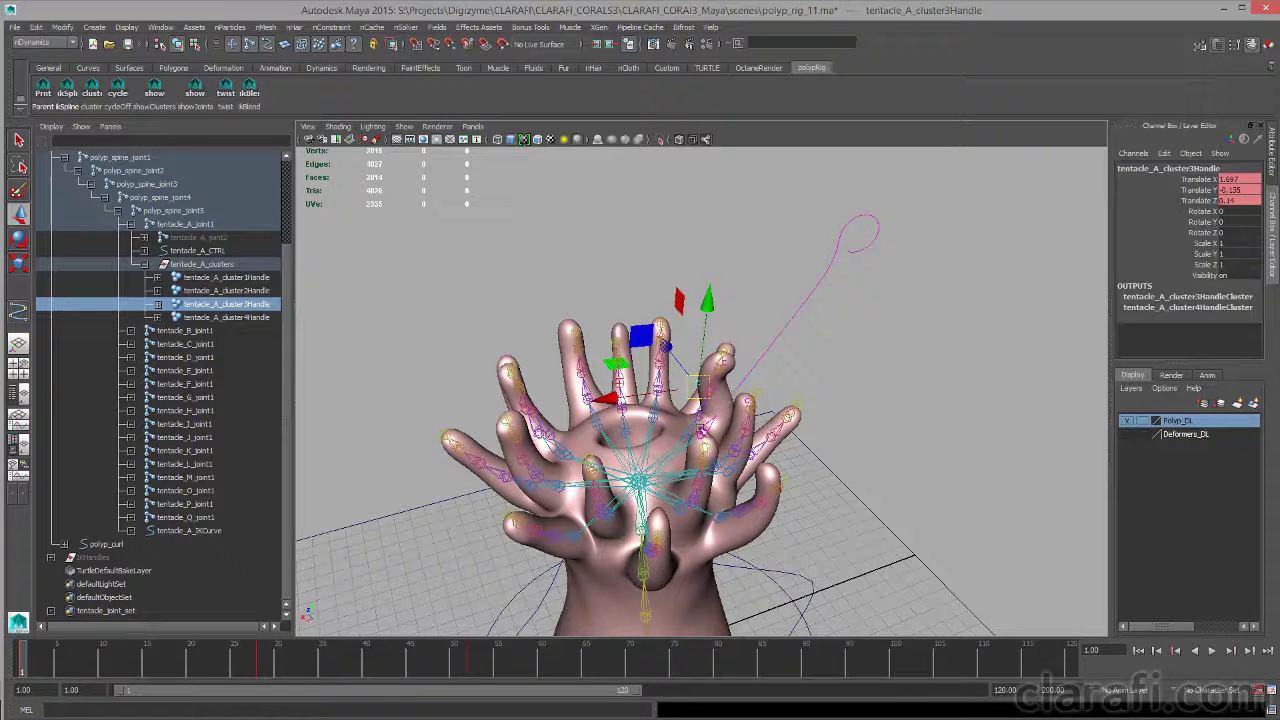
pyautogui.keyDown('alt'); pyautogui.moveTo(696, 436); pyautogui.dragTo(714, 410); pyautogui.keyUp('alt')
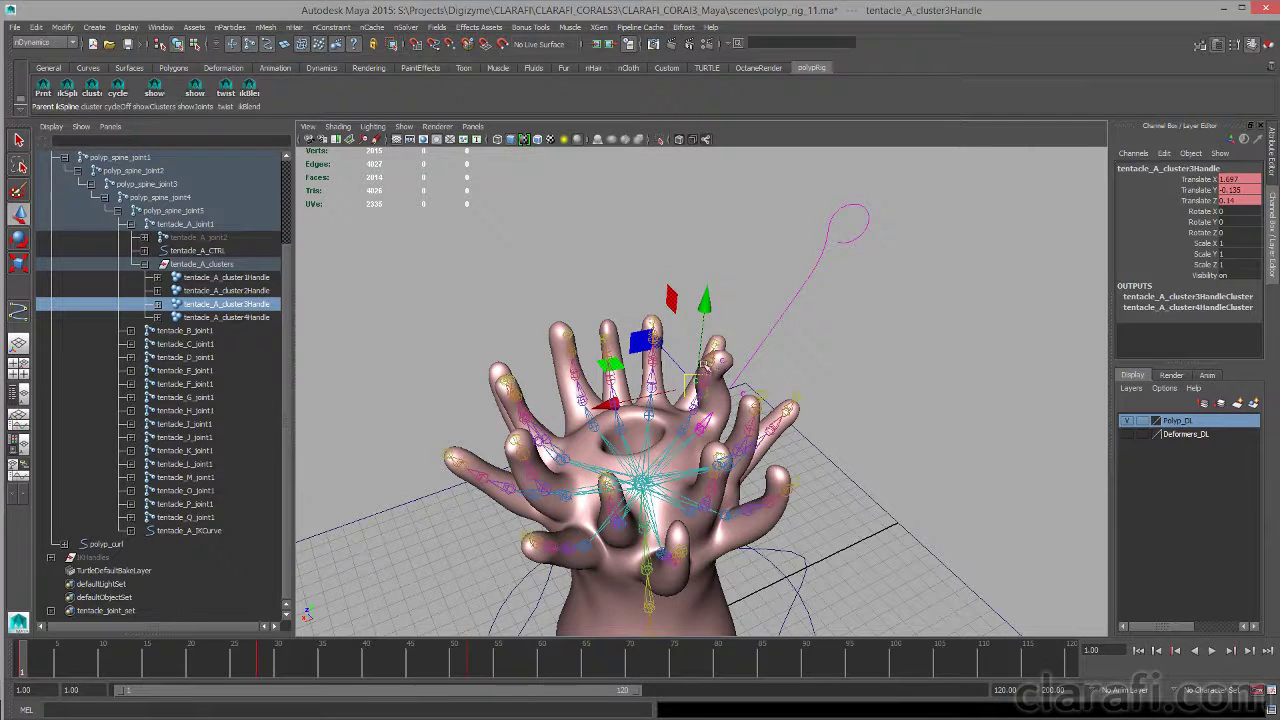
pyautogui.keyDown('alt'); pyautogui.moveTo(716, 408); pyautogui.dragTo(719, 450); pyautogui.keyUp('alt')
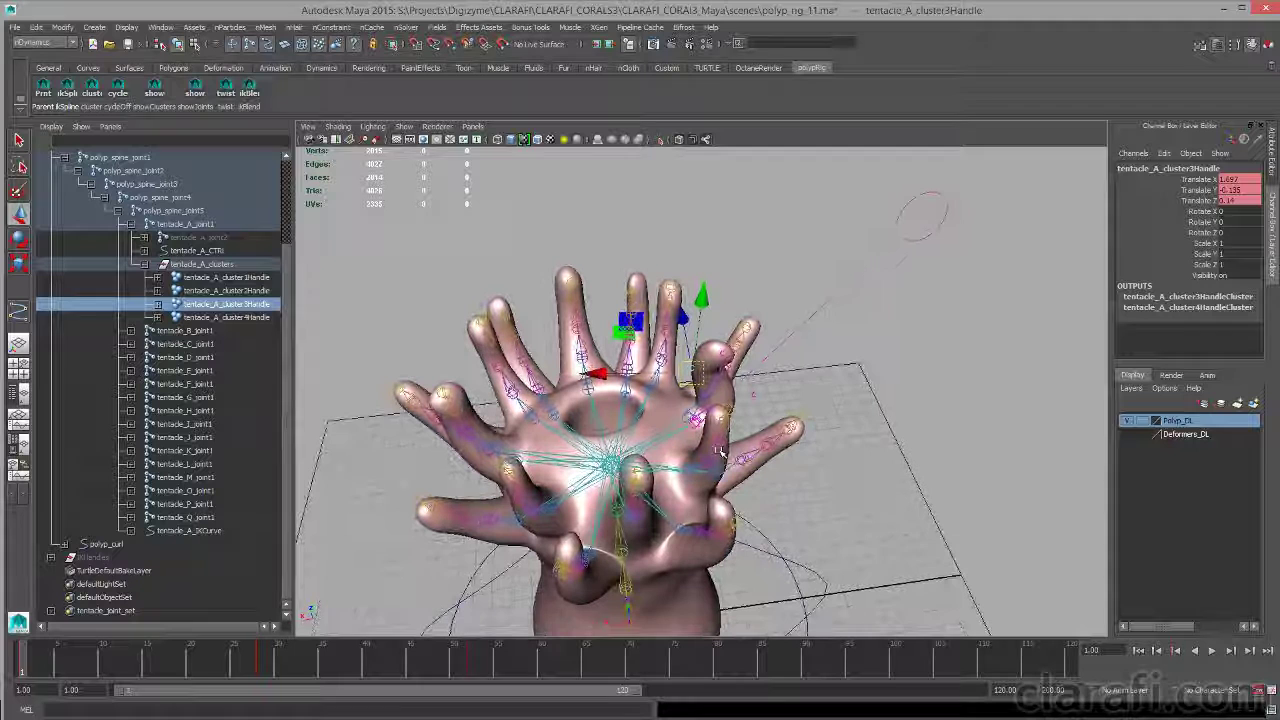